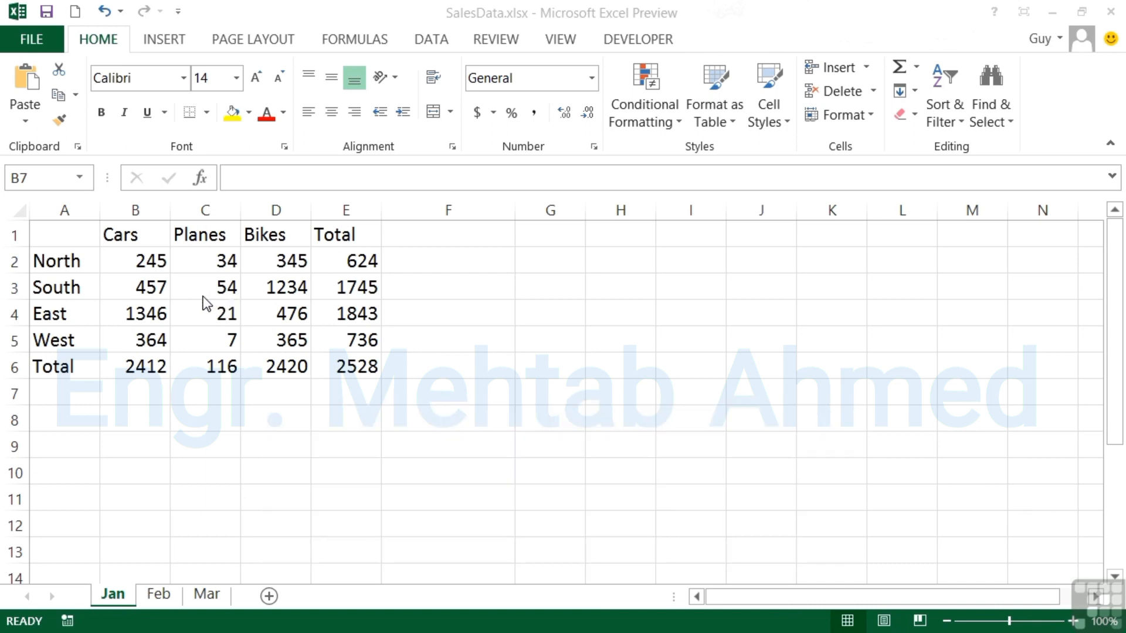
left_click(85, 245)
left_click(132, 235)
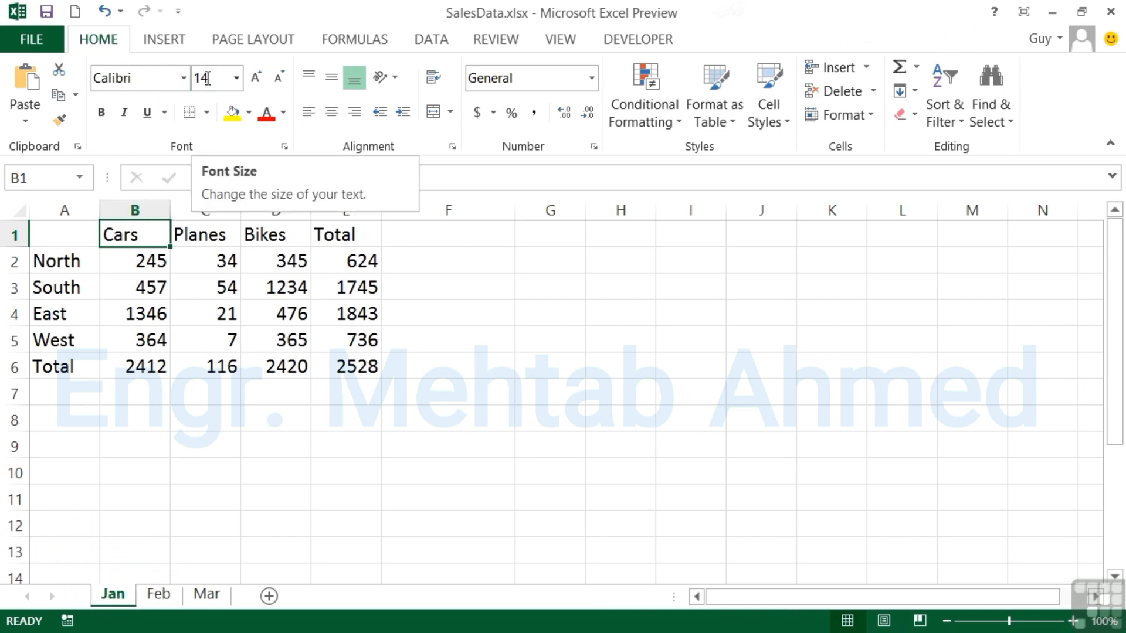
left_click(283, 114)
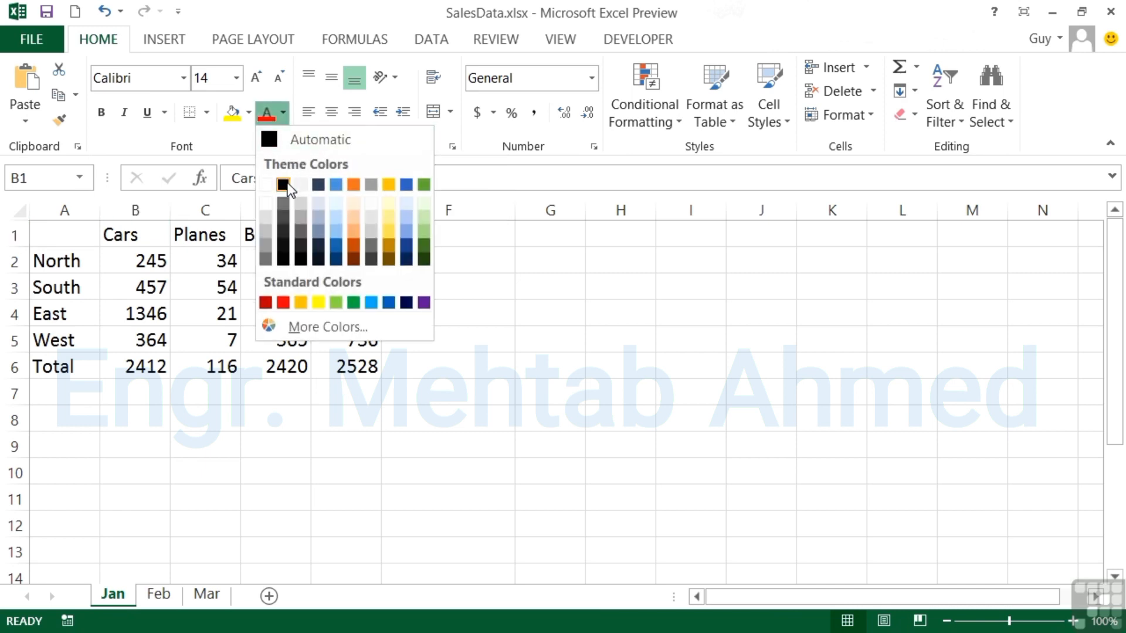
left_click(250, 113)
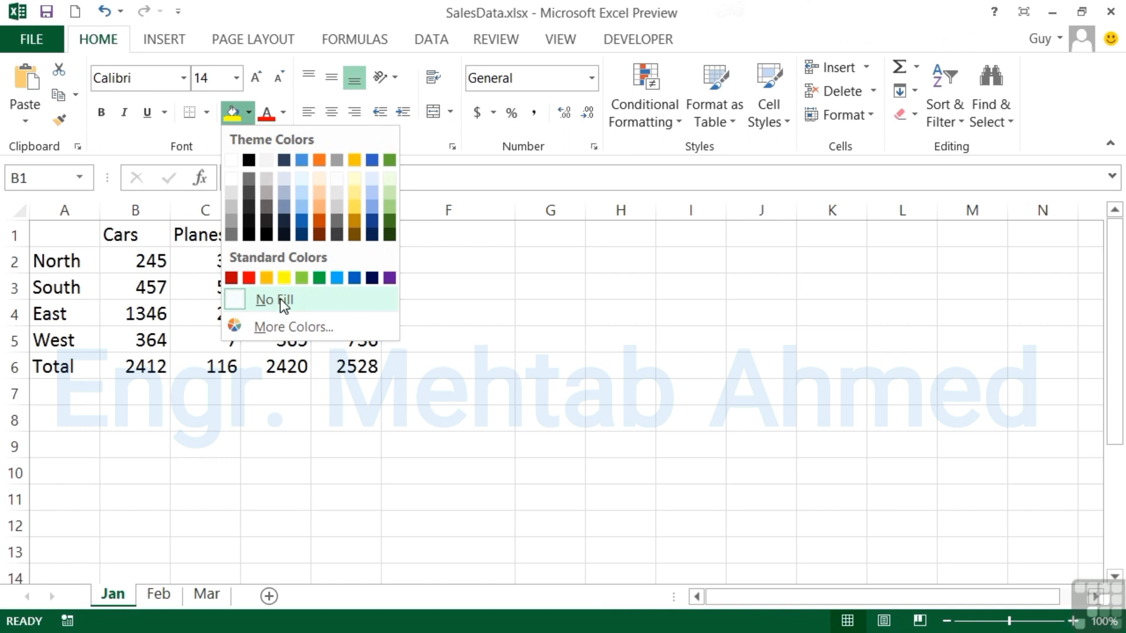
left_click(249, 112)
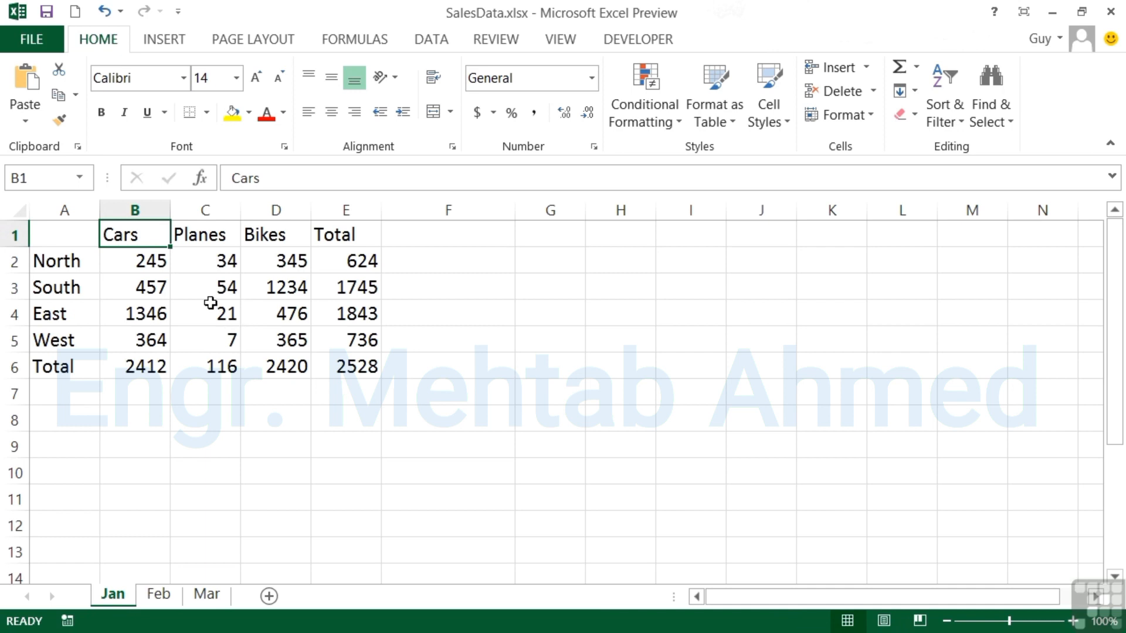
Step: Select the whole data table from cell B1, and the entire worksheet from empty cell H7
key("ctrl+a")
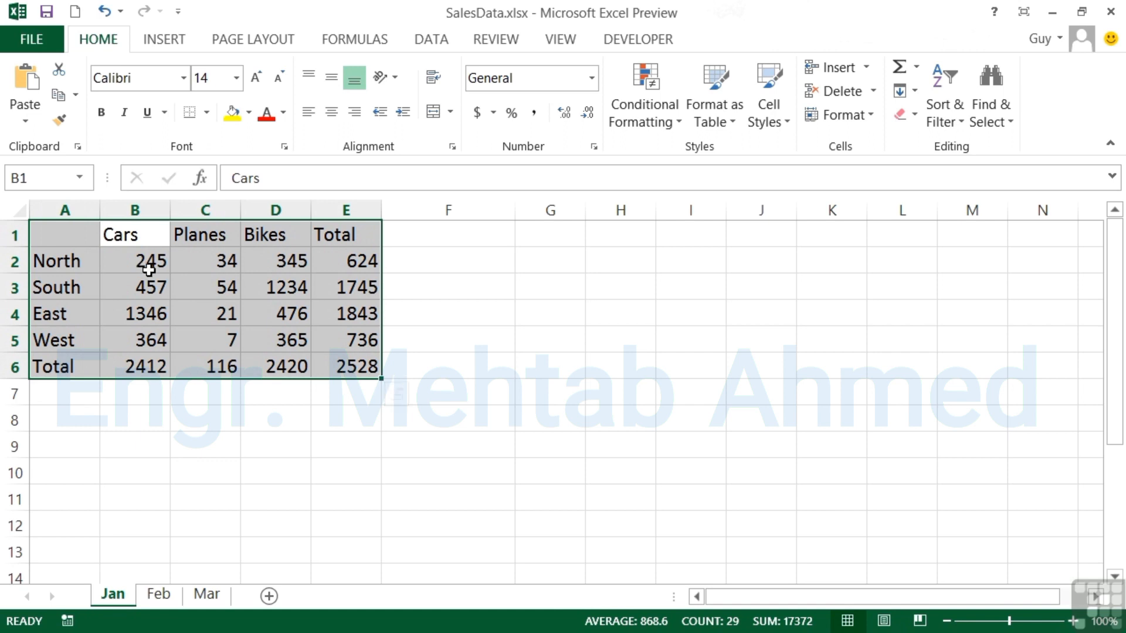
left_click(619, 394)
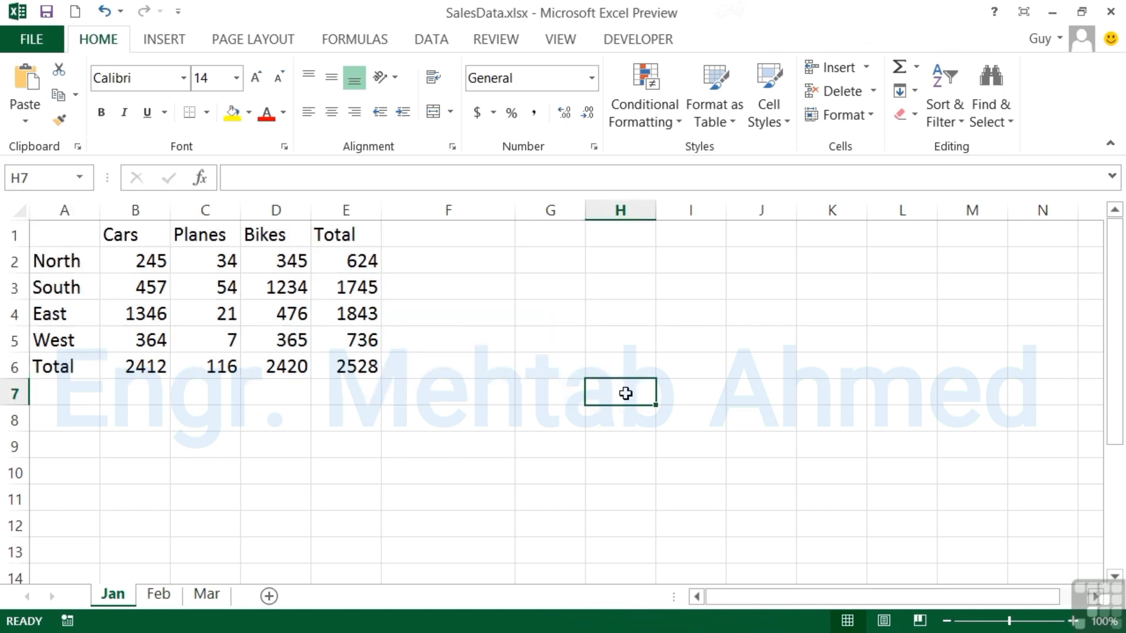
key("ctrl+a")
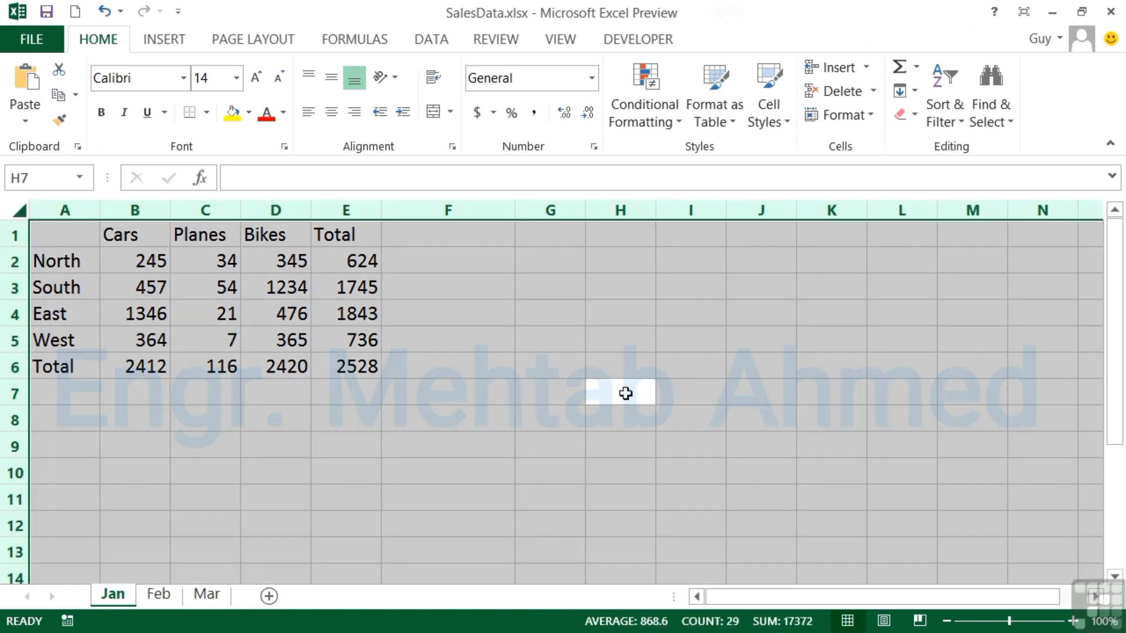
Step: Select the whole data table around cell C3 and set its font to Century Gothic
left_click(208, 291)
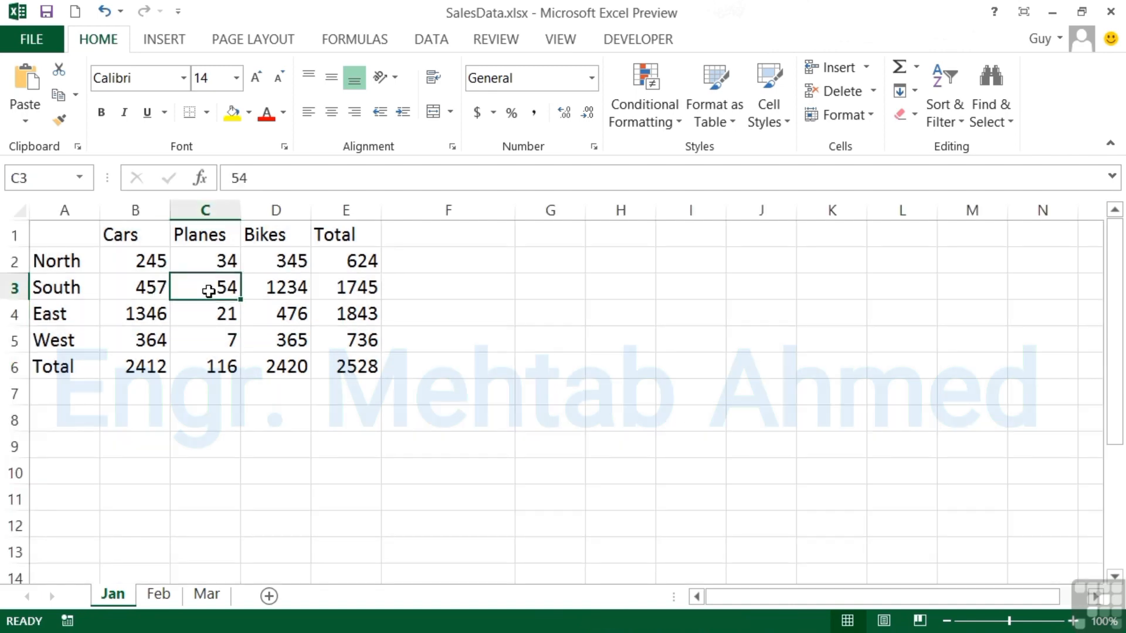
key("ctrl+a")
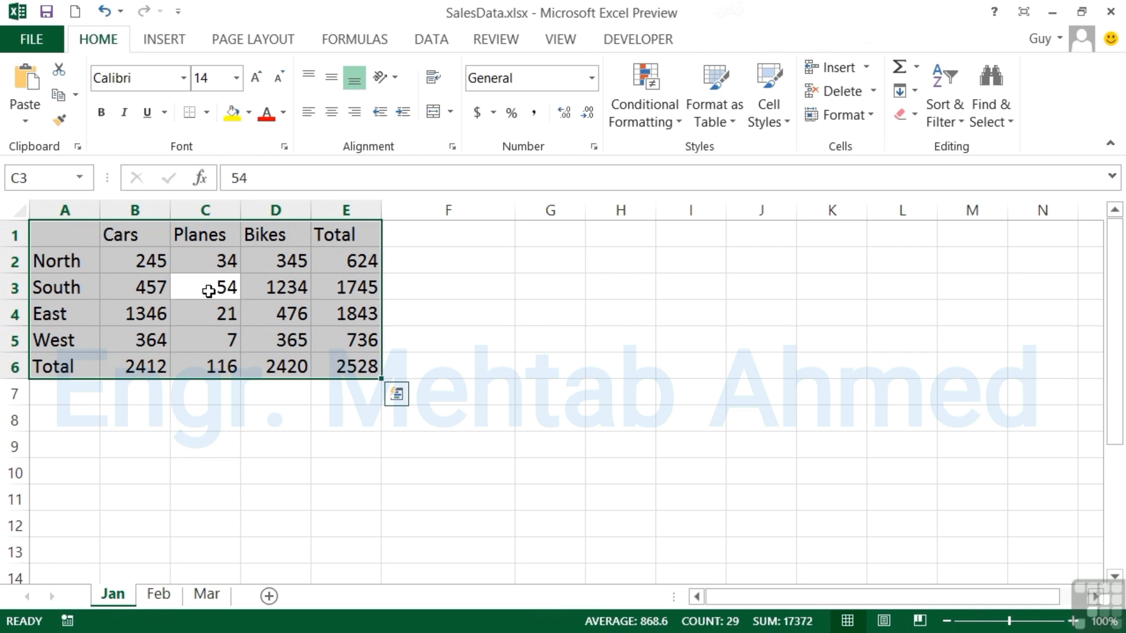
left_click(184, 82)
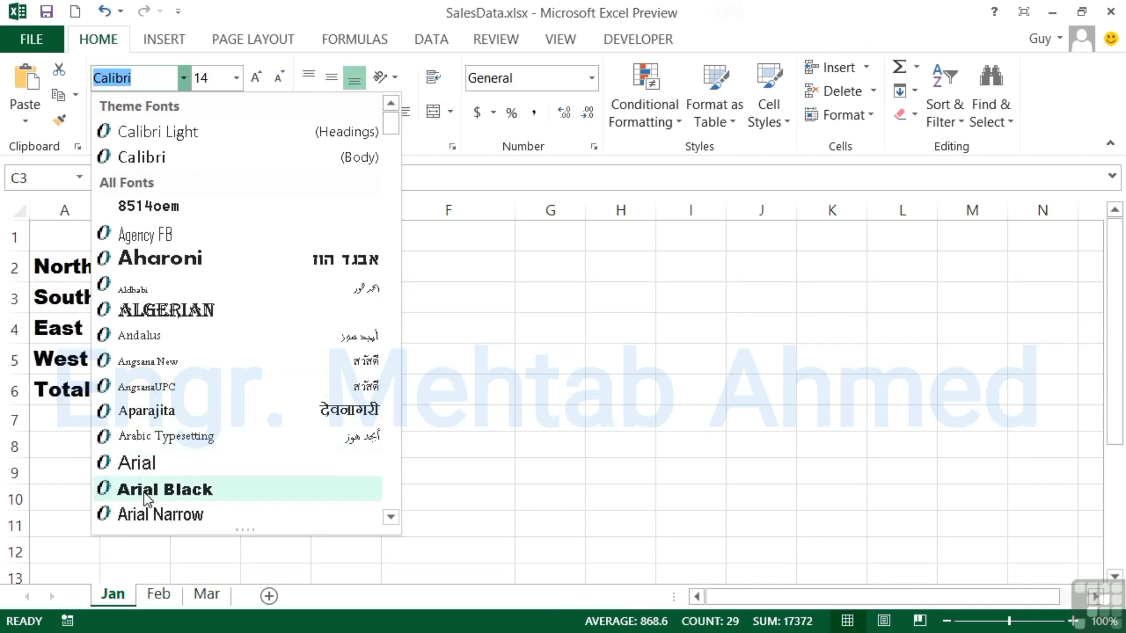
scroll(158, 475, "down", 1)
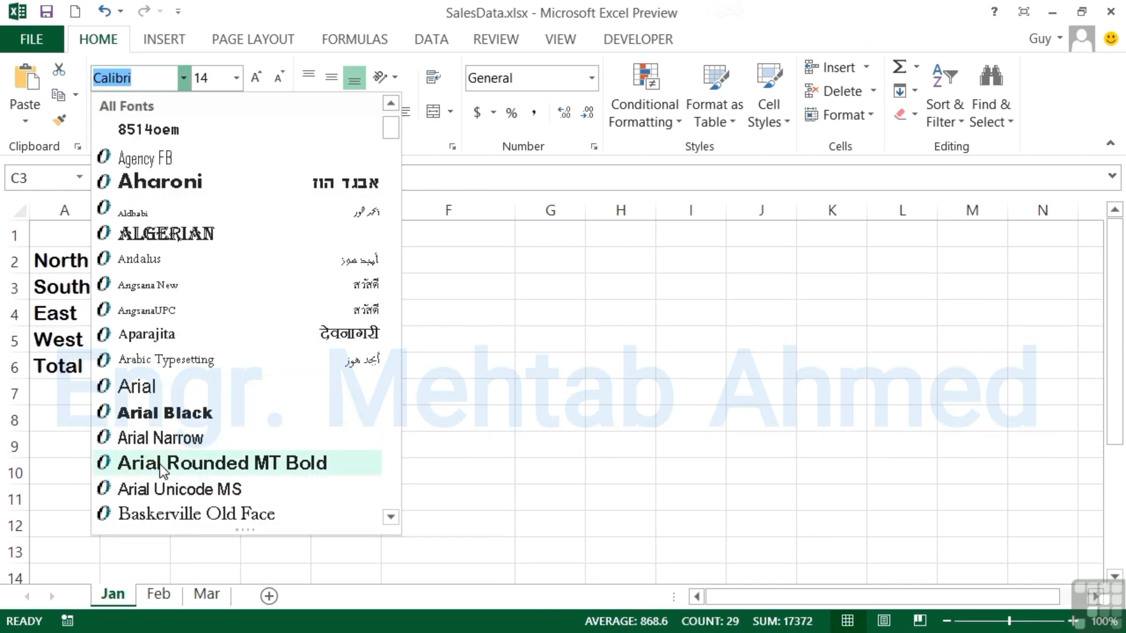
scroll(159, 464, "down", 7)
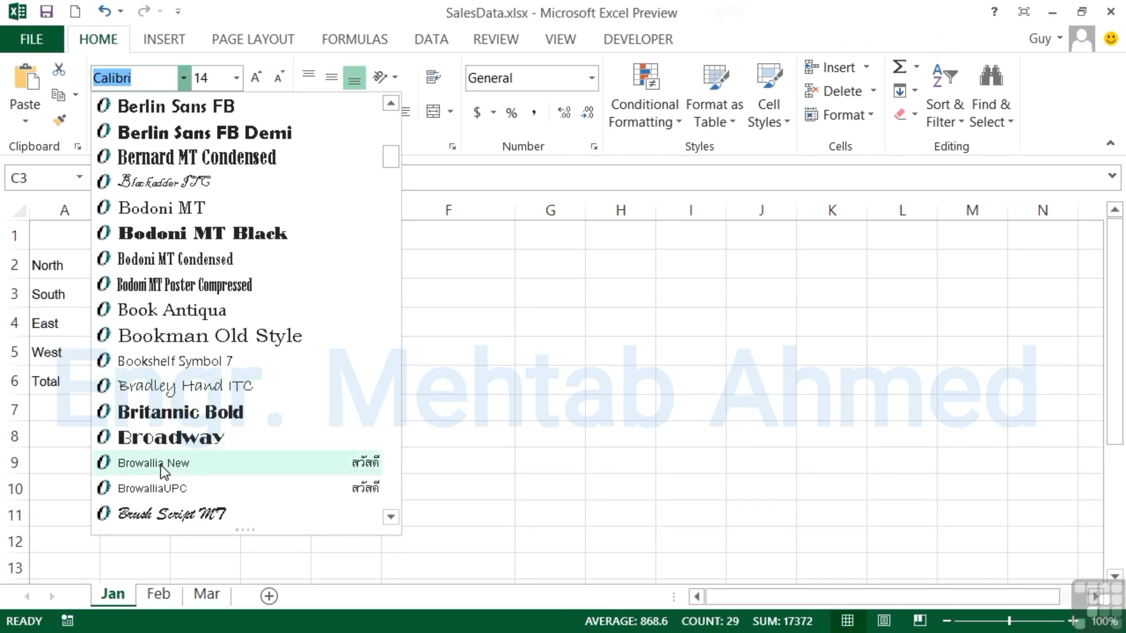
scroll(161, 469, "down", 5)
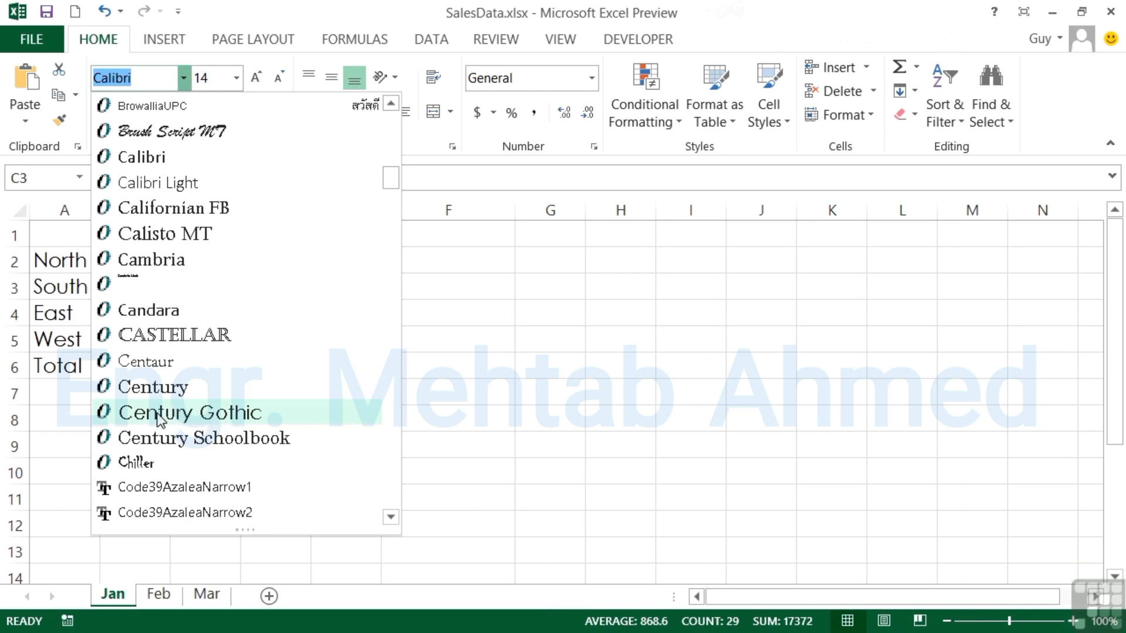
left_click(158, 415)
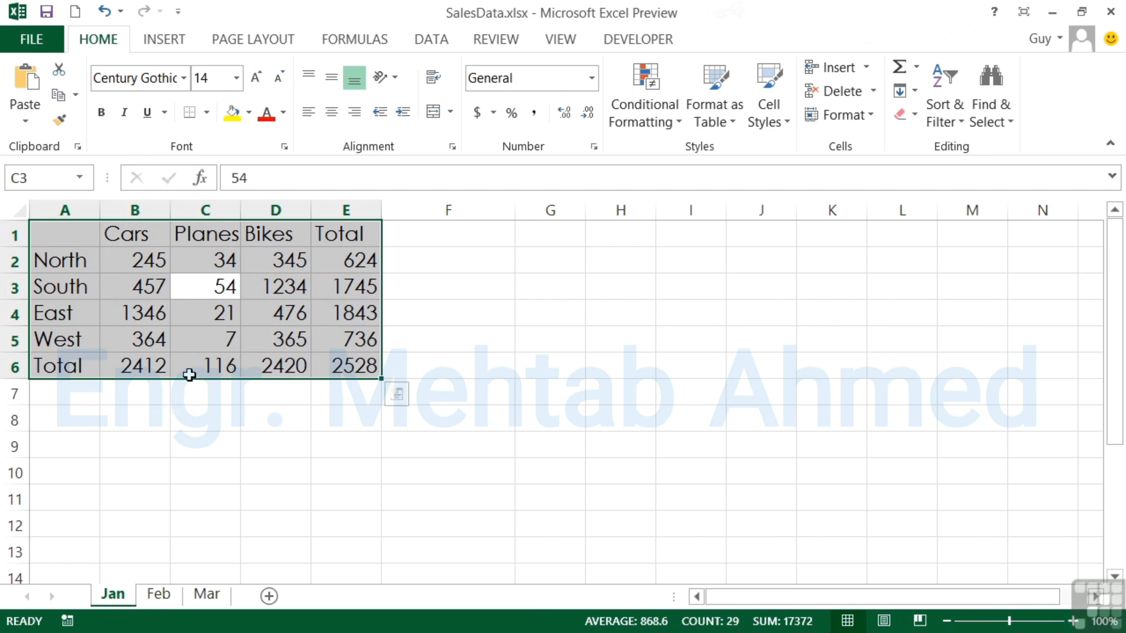
Step: Select the column headings B1:E1 together with the row labels A2:A6 and set their font size to 14
left_click(143, 237)
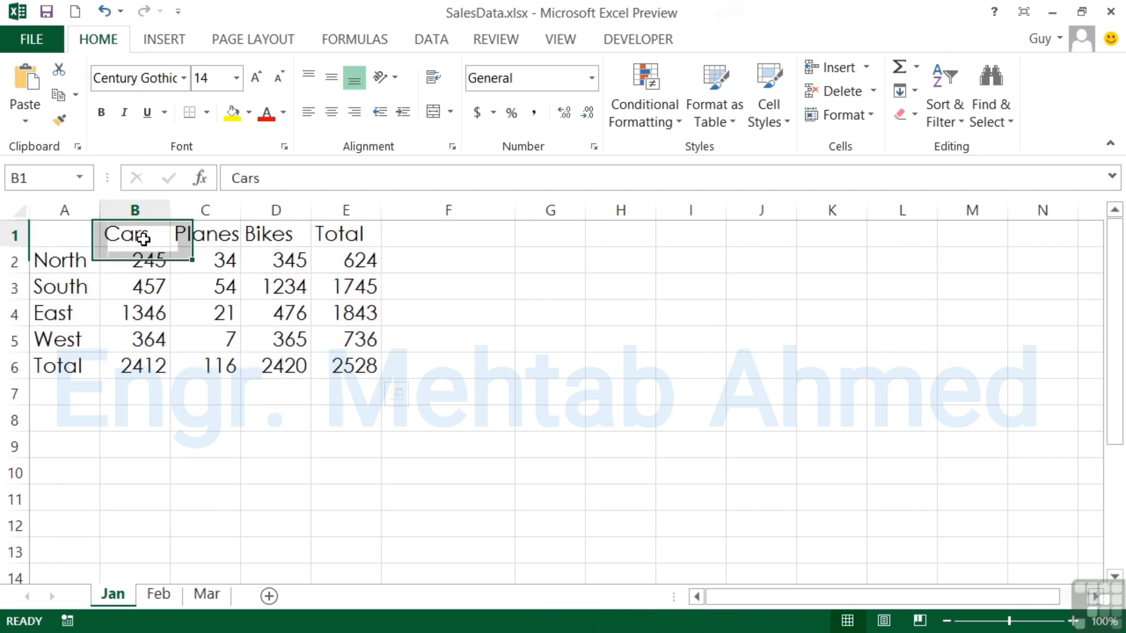
left_click_drag(143, 231, 328, 225)
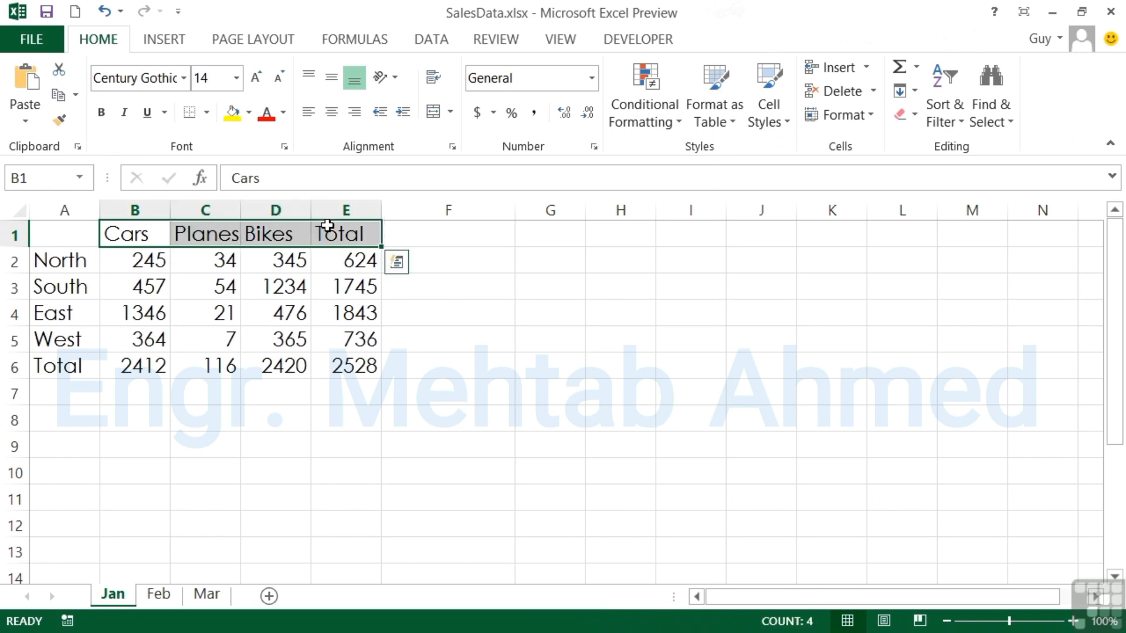
left_click_drag(51, 259, 66, 364)
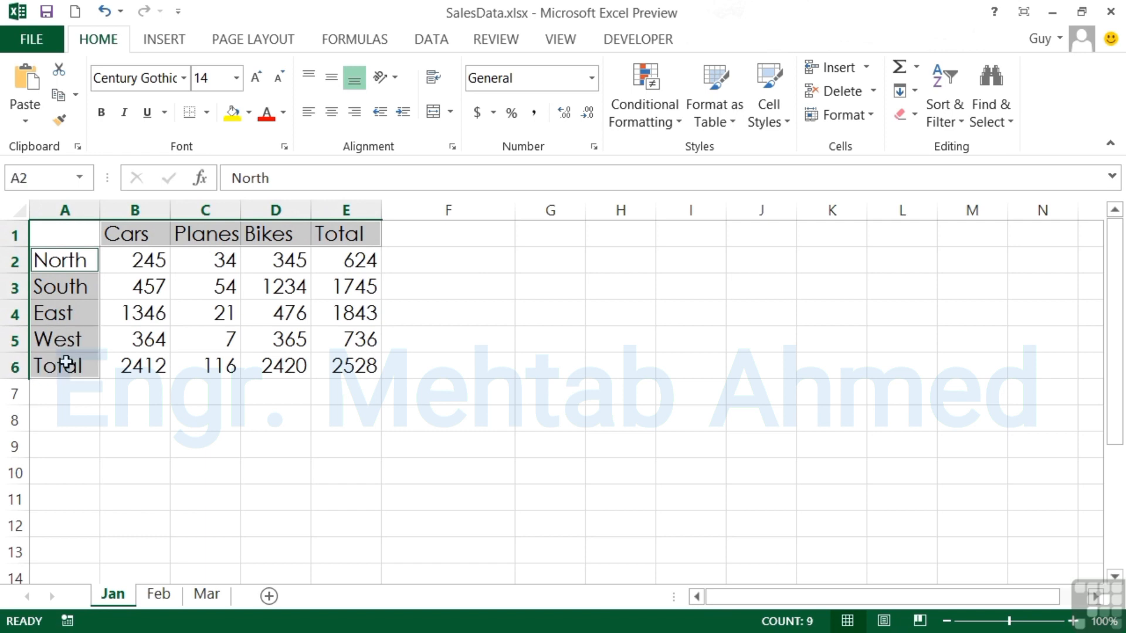
left_click(236, 79)
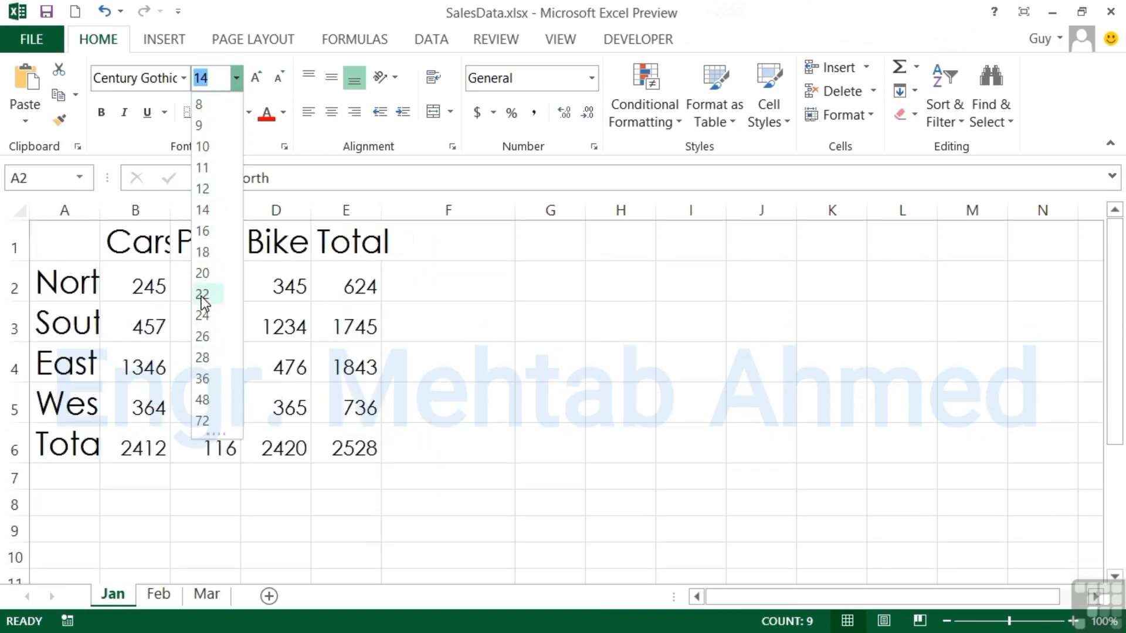
left_click(209, 202)
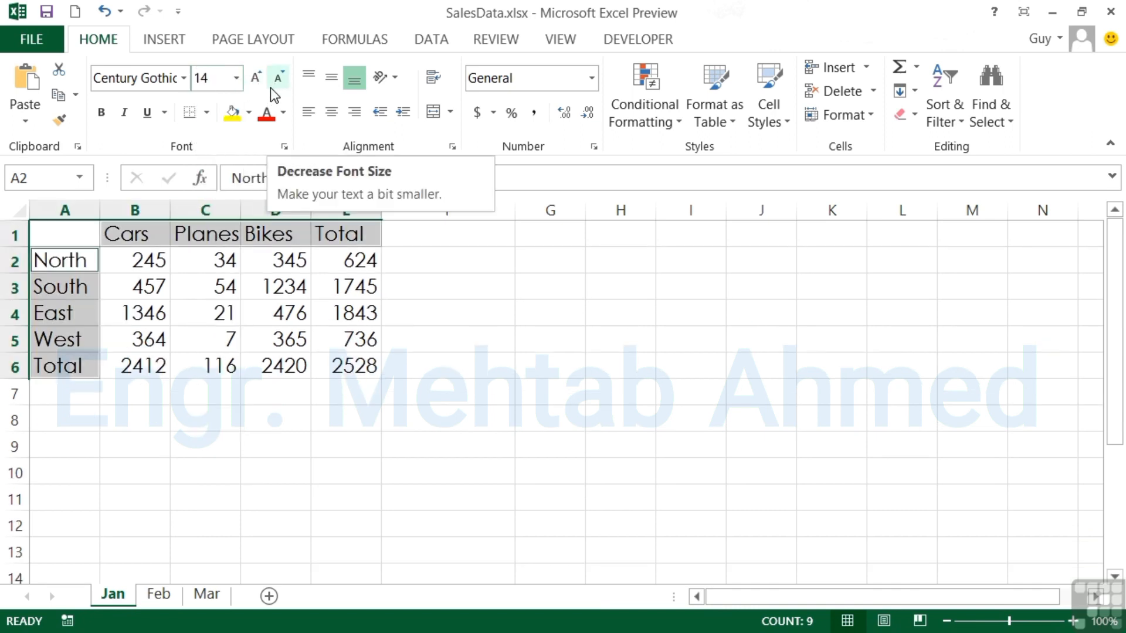
Step: Increase and decrease the font size of the selected headings and row labels in increments, finishing at 16
left_click(257, 79)
left_click(256, 80)
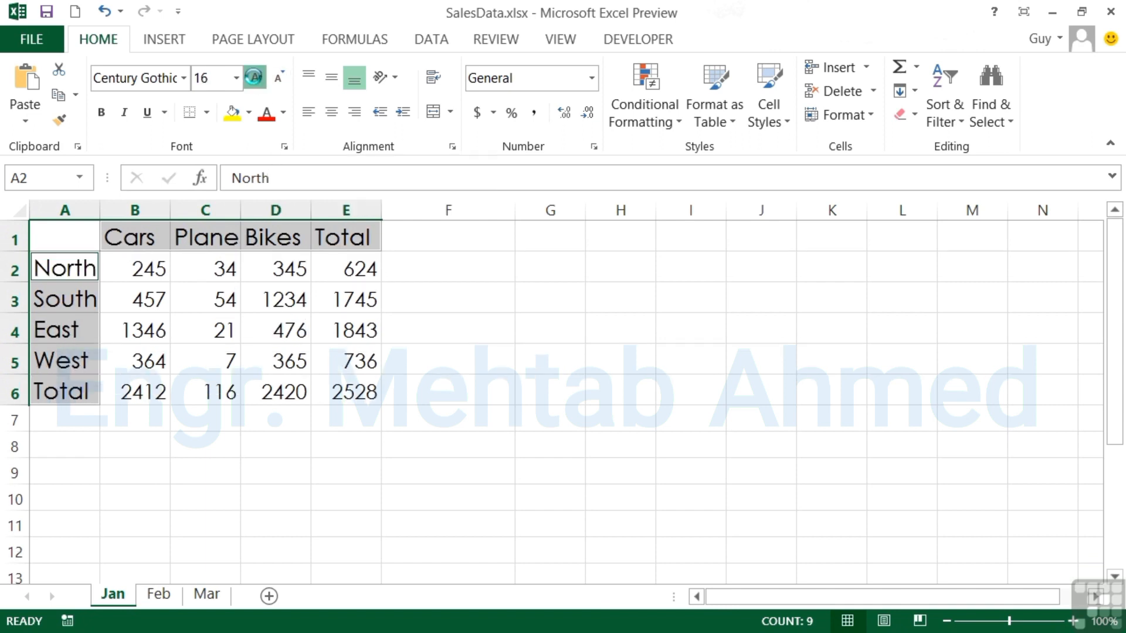
left_click(277, 81)
left_click(277, 82)
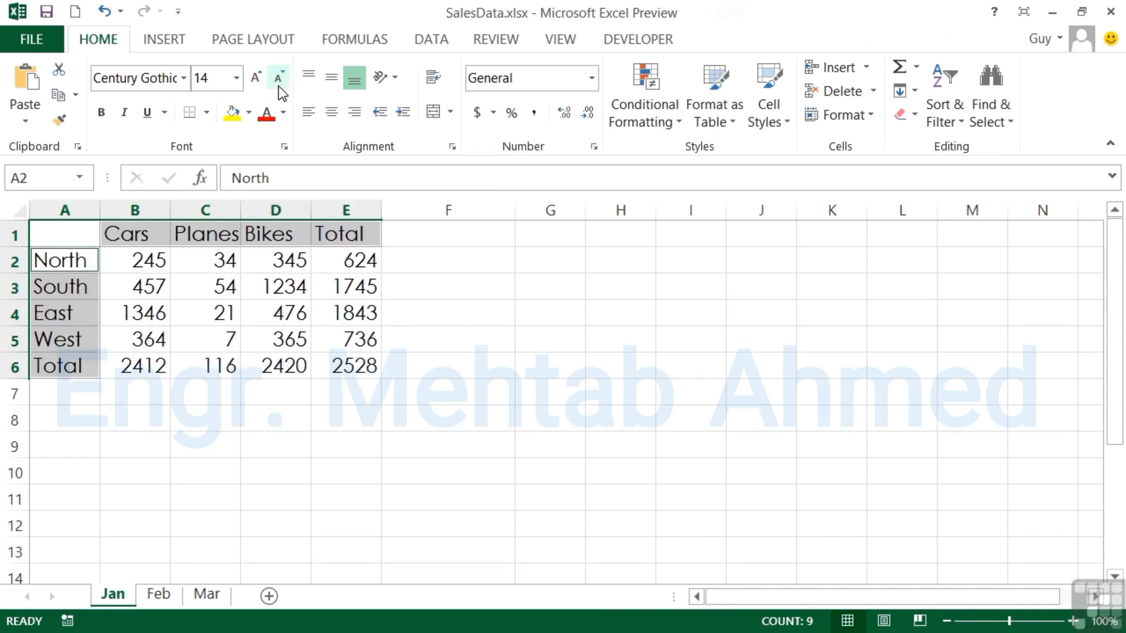
left_click(277, 79)
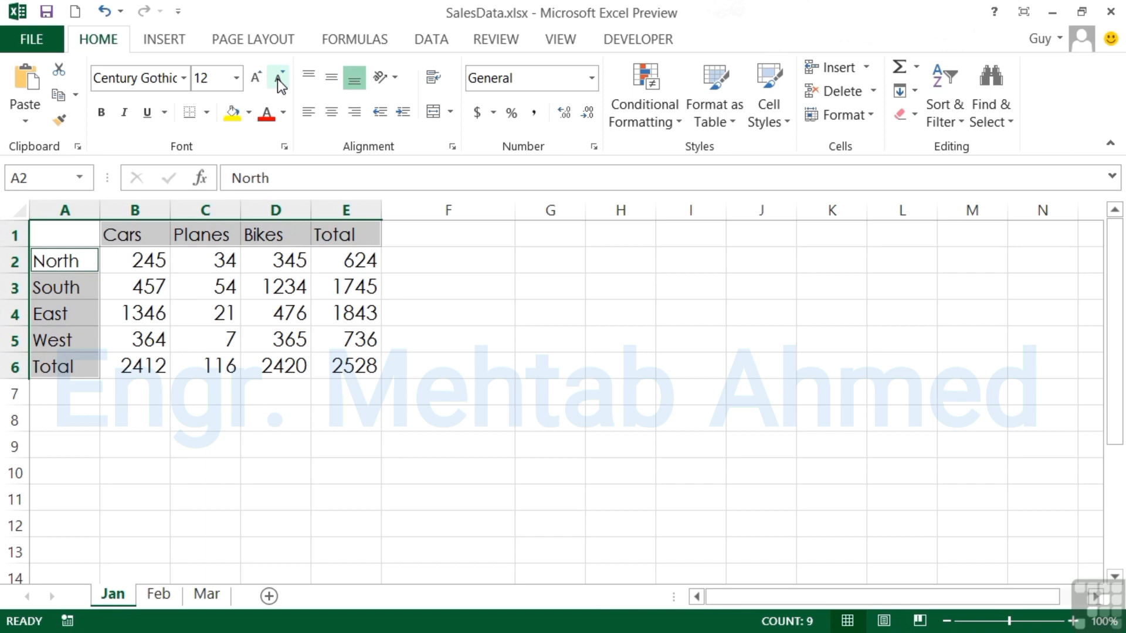
left_click(255, 80)
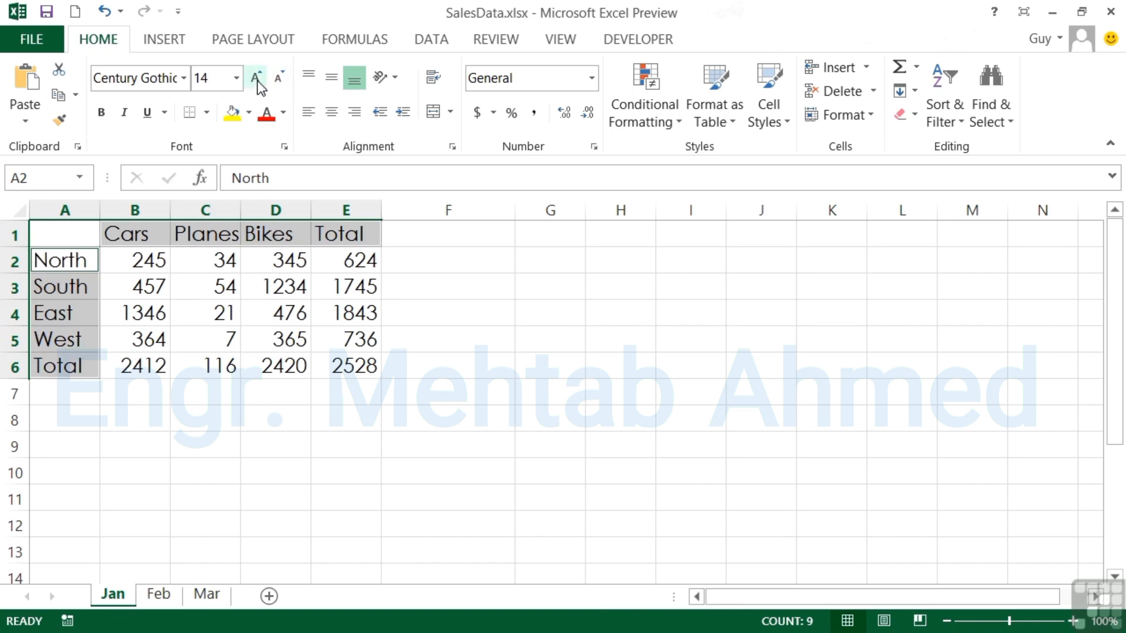
left_click(258, 84)
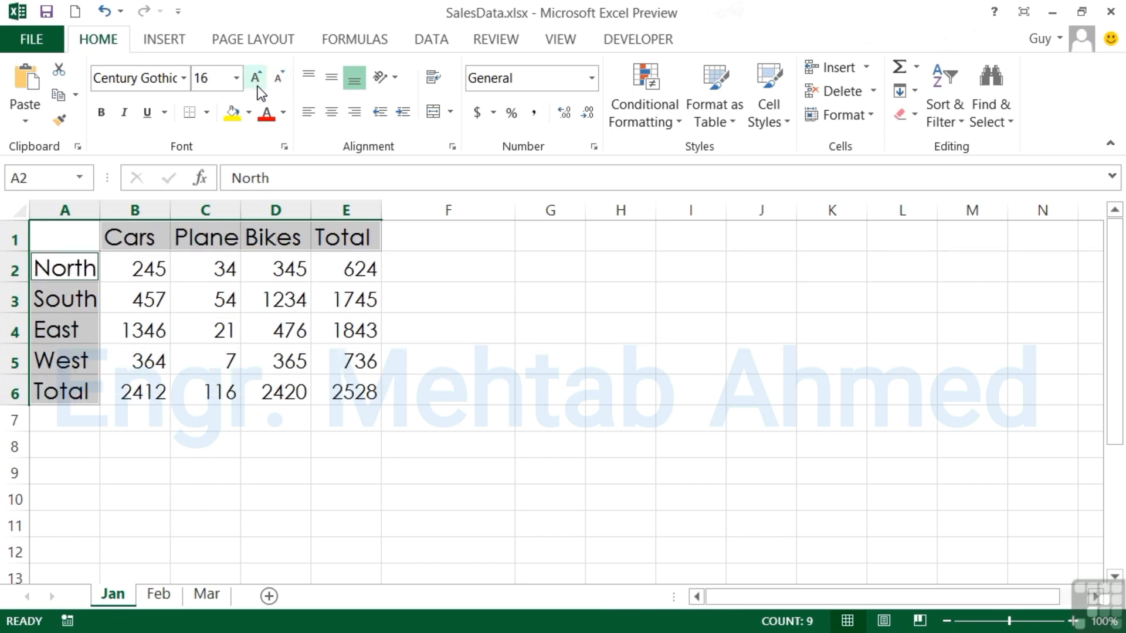
left_click(155, 268)
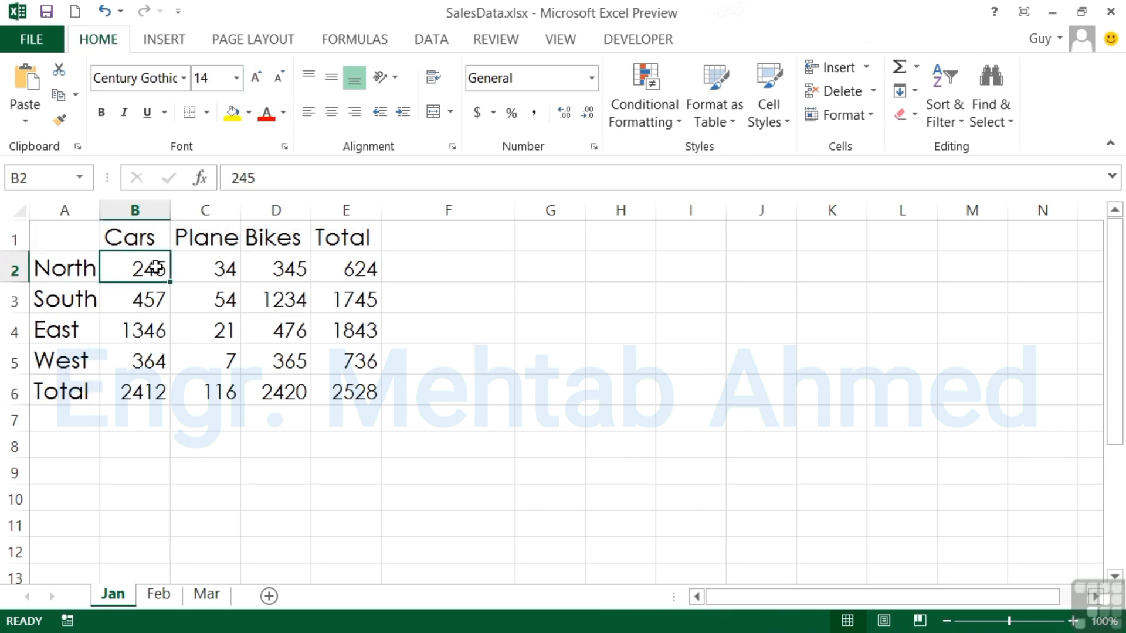
left_click(153, 239)
left_click(194, 240)
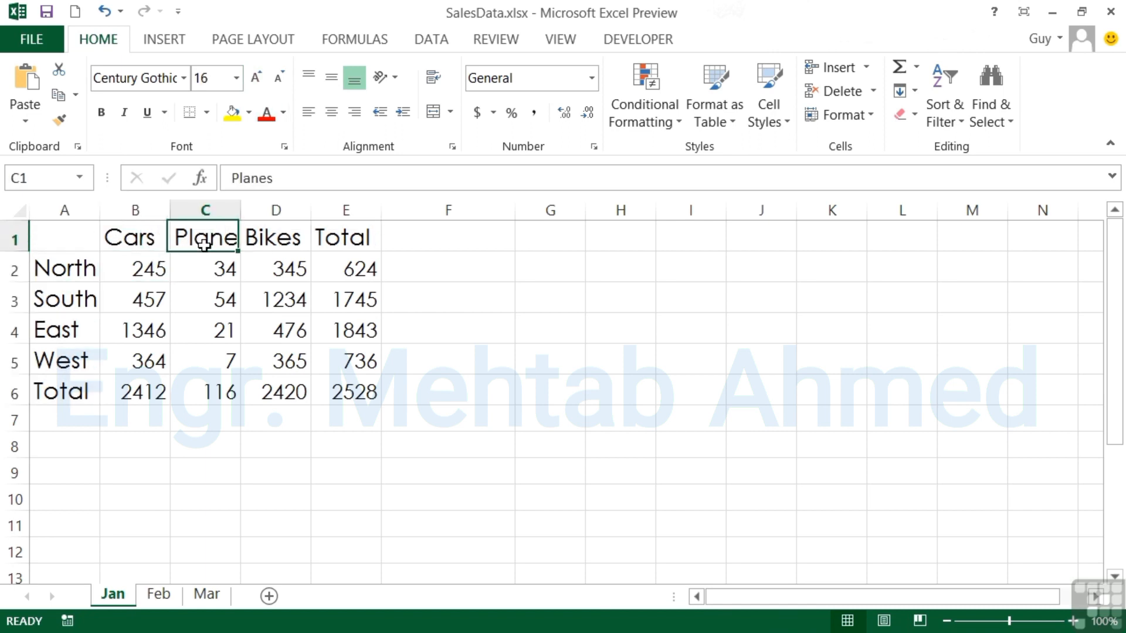
left_click(251, 237)
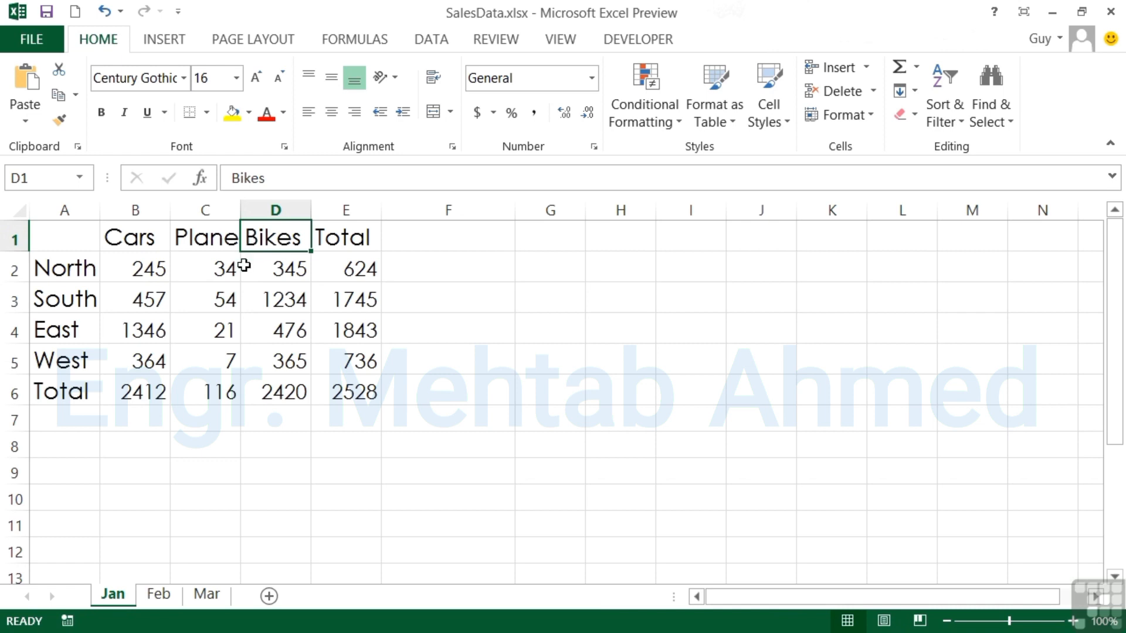
Step: Set the font colour of the bottom totals row, B6:E6, to a darker orange theme shade
left_click_drag(133, 392, 331, 394)
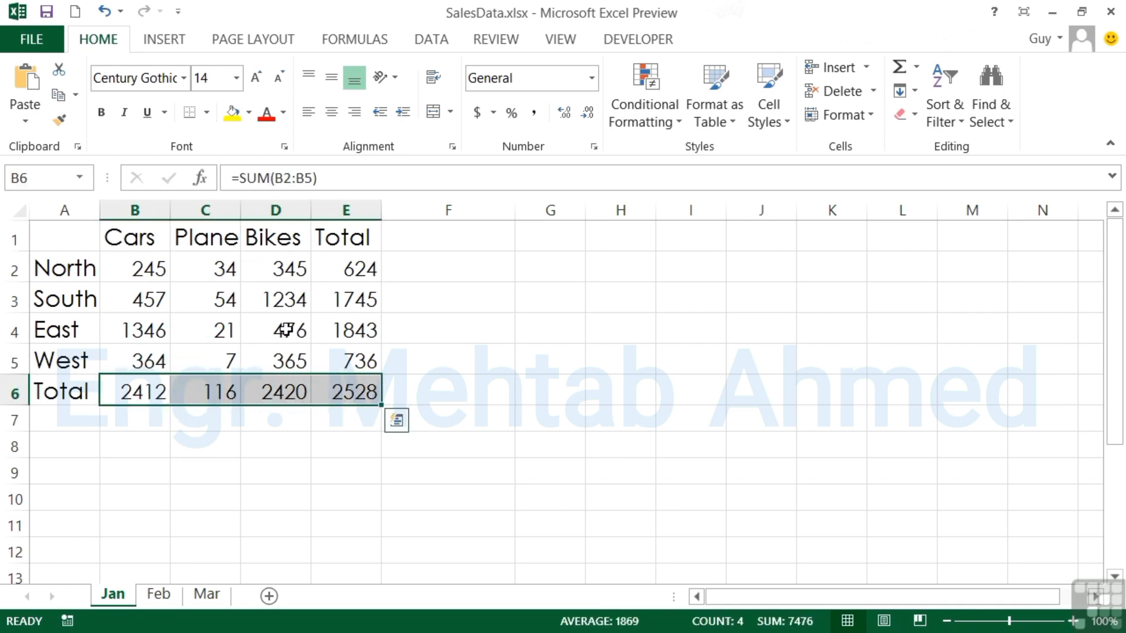
left_click(284, 114)
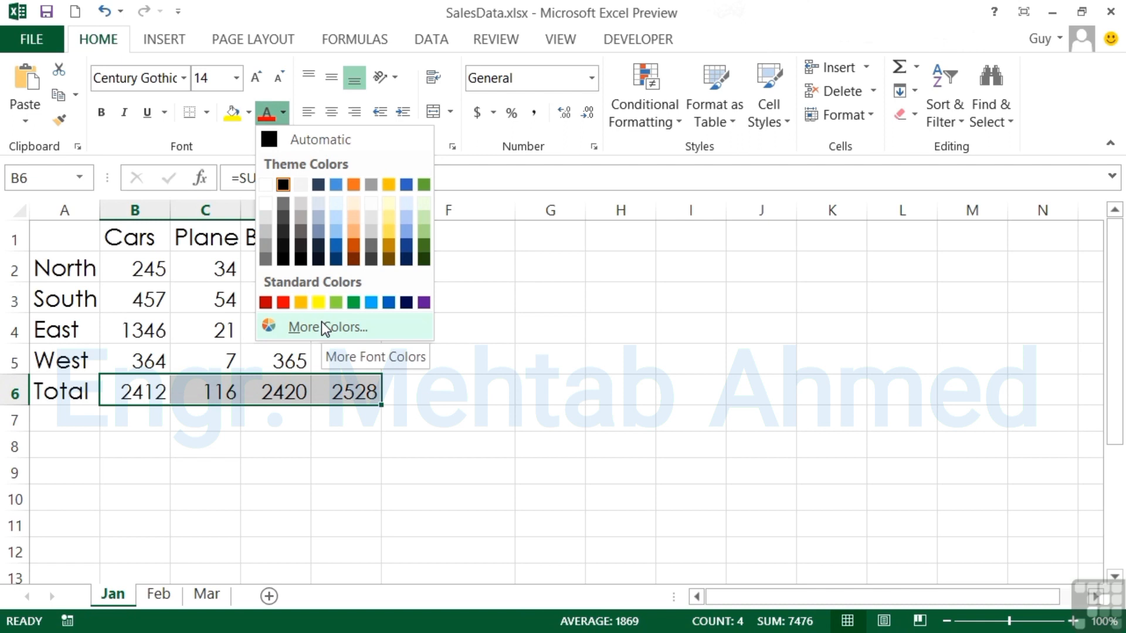
left_click(353, 247)
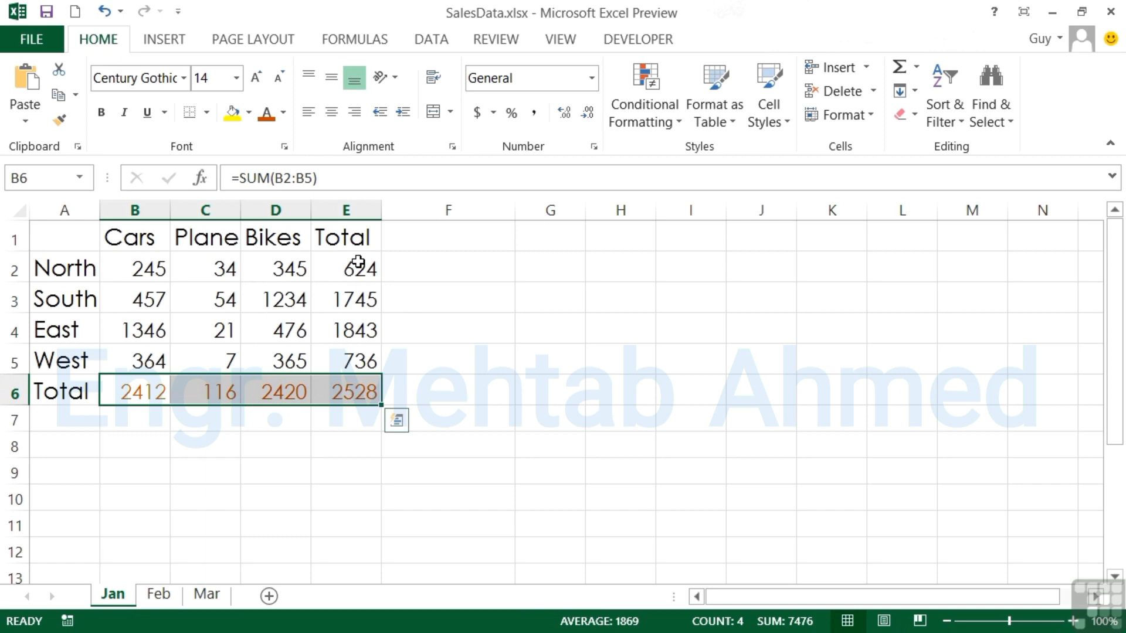
Step: Set the font colour of the Total column values, E2:E5, to a darker blue theme shade
left_click_drag(358, 300, 360, 354)
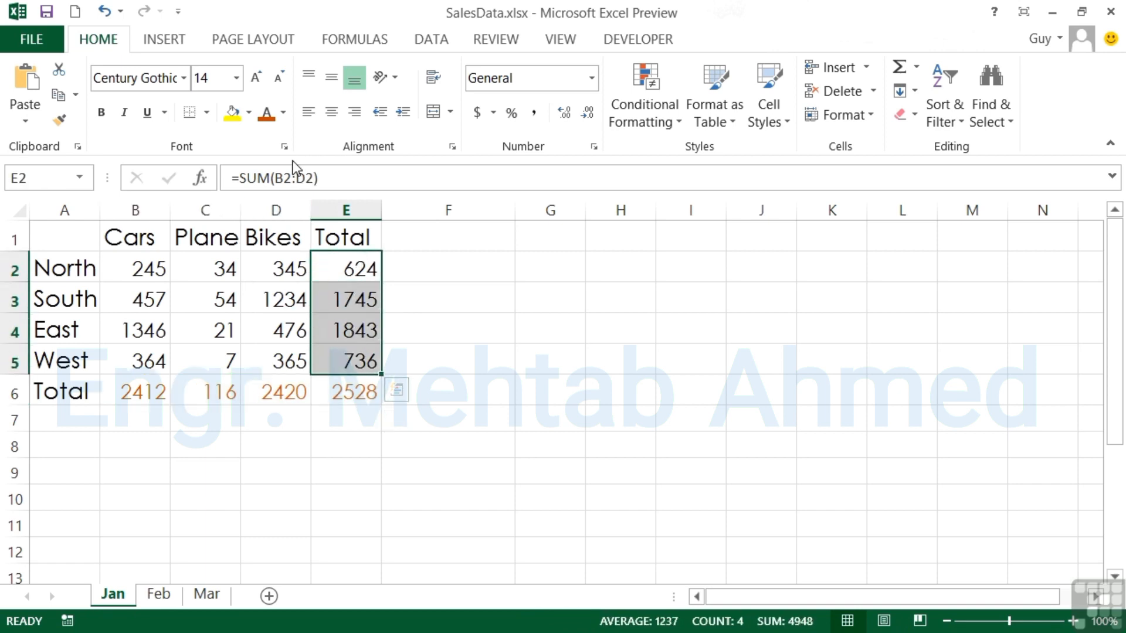
left_click(283, 113)
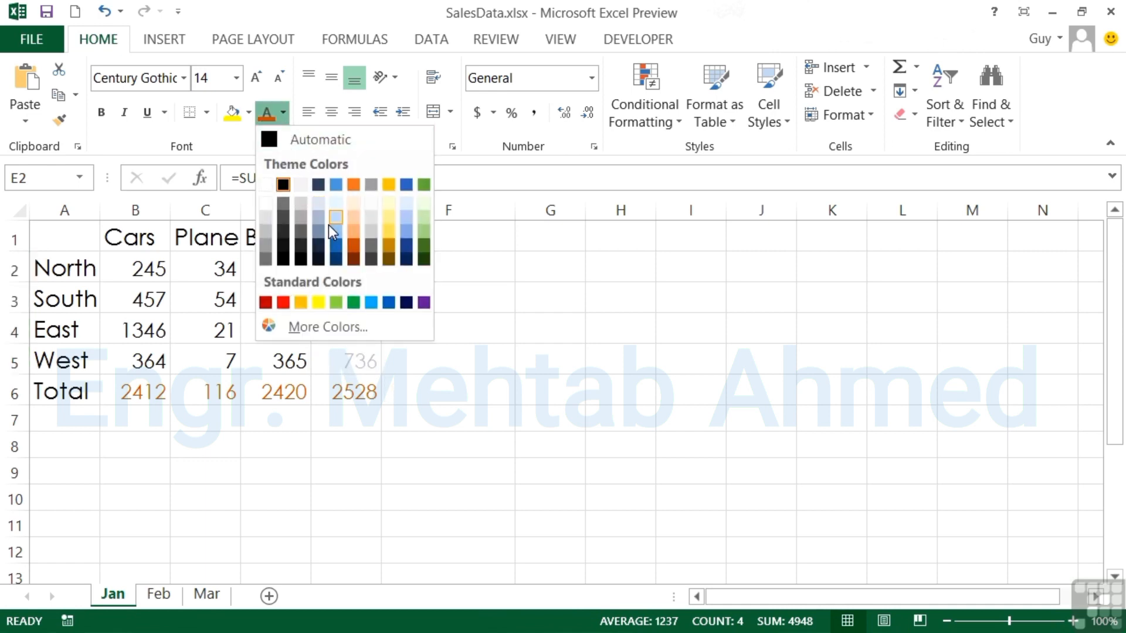
left_click(332, 251)
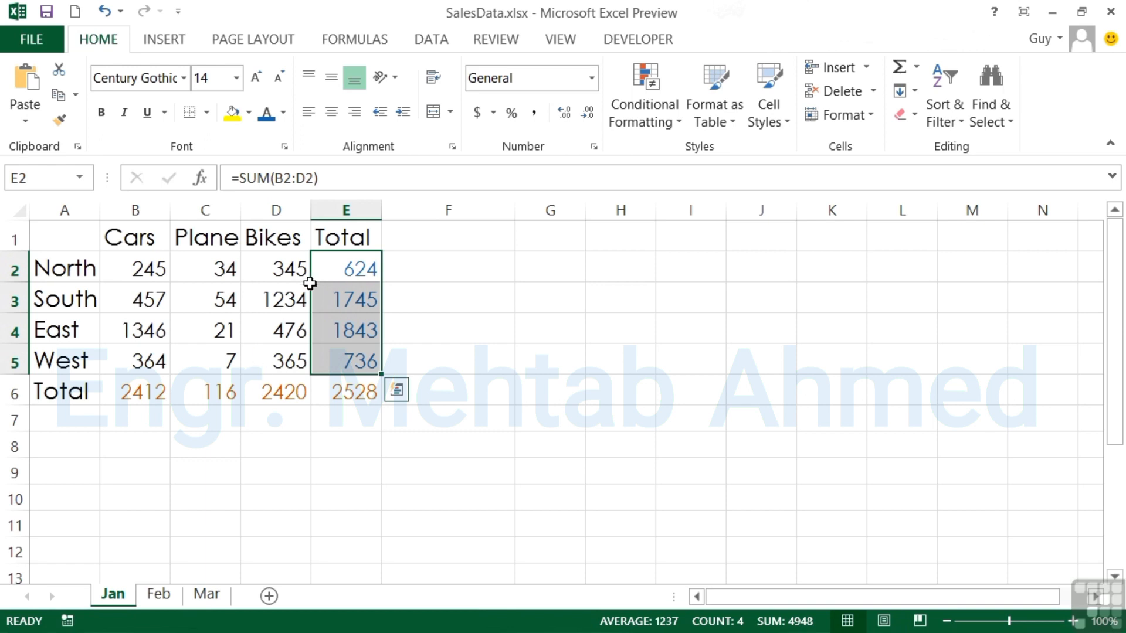
Step: Fill the heading row A1:E1 with a light orange theme shade
left_click_drag(351, 236, 74, 238)
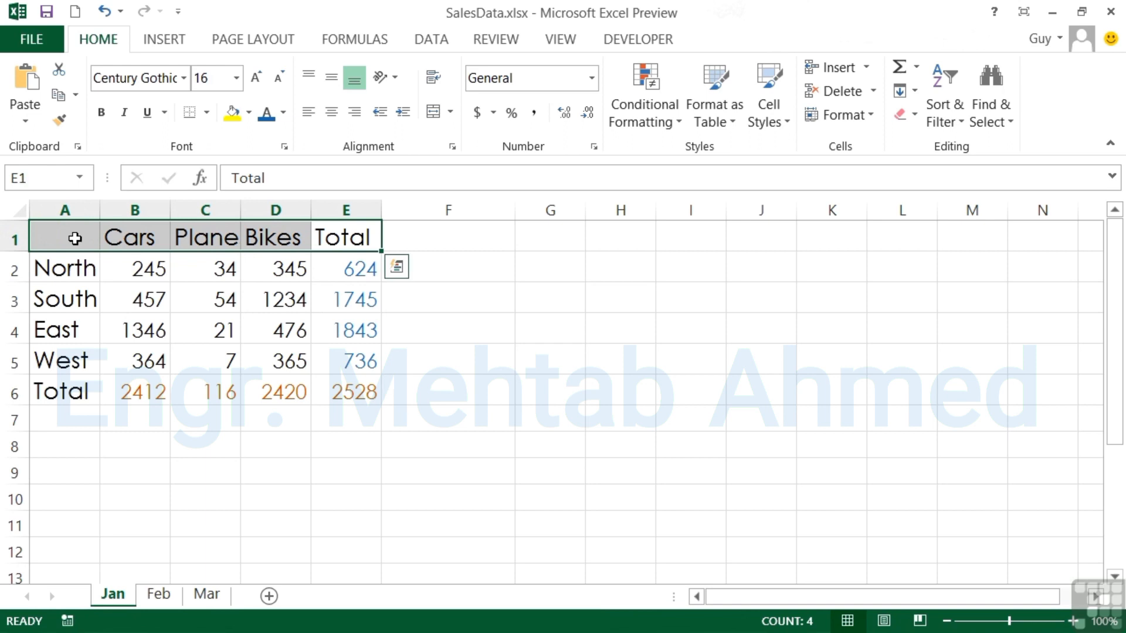
left_click(248, 117)
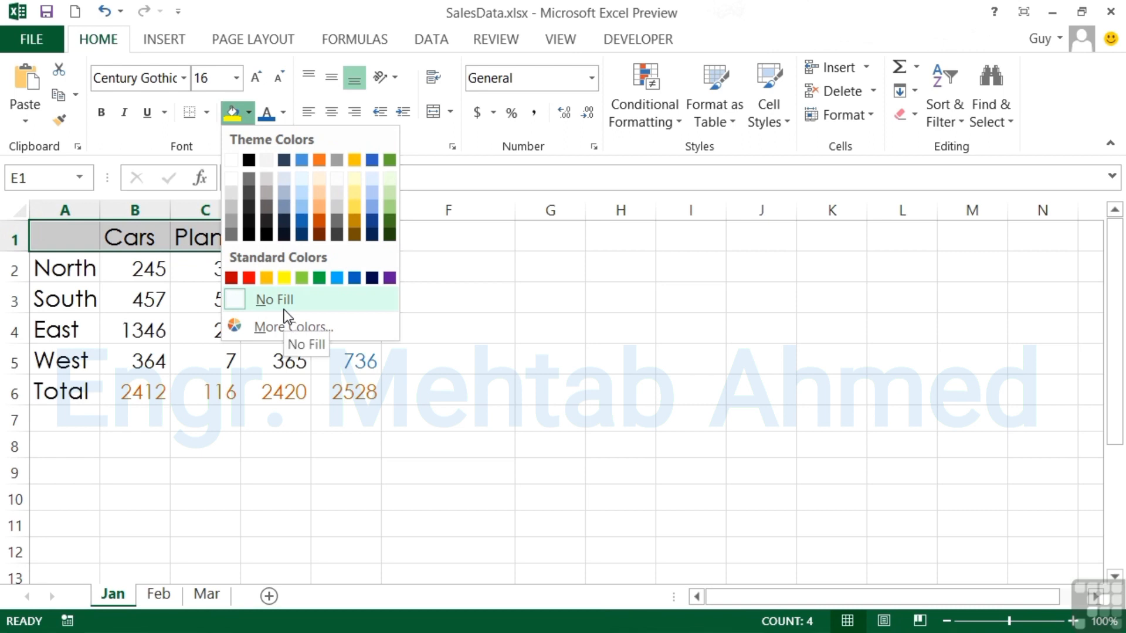
left_click(319, 195)
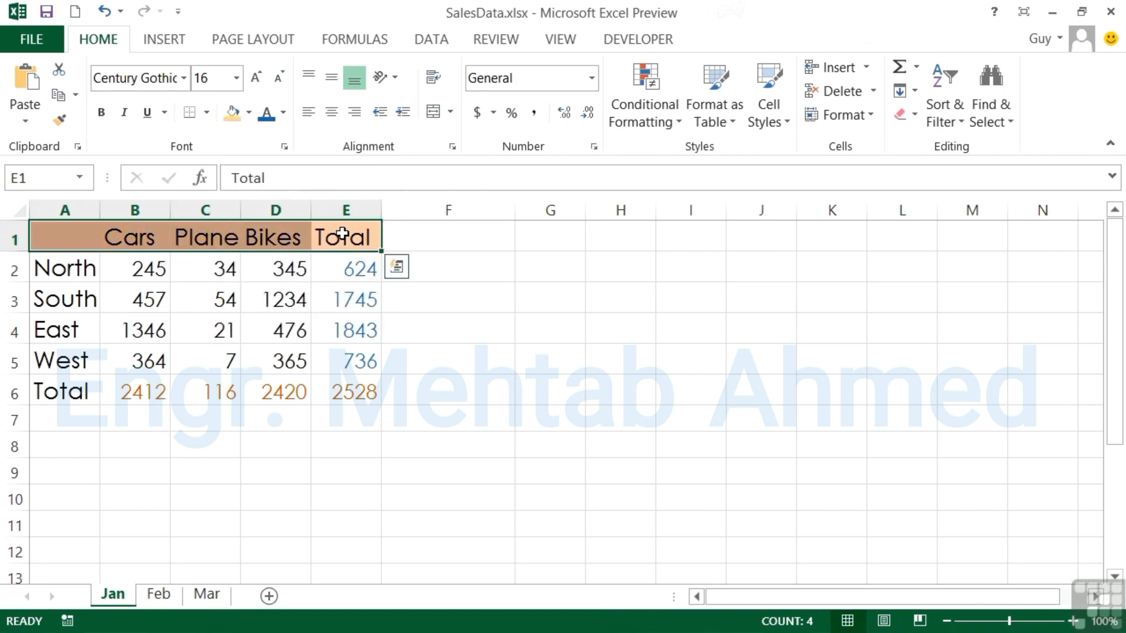
left_click(77, 268)
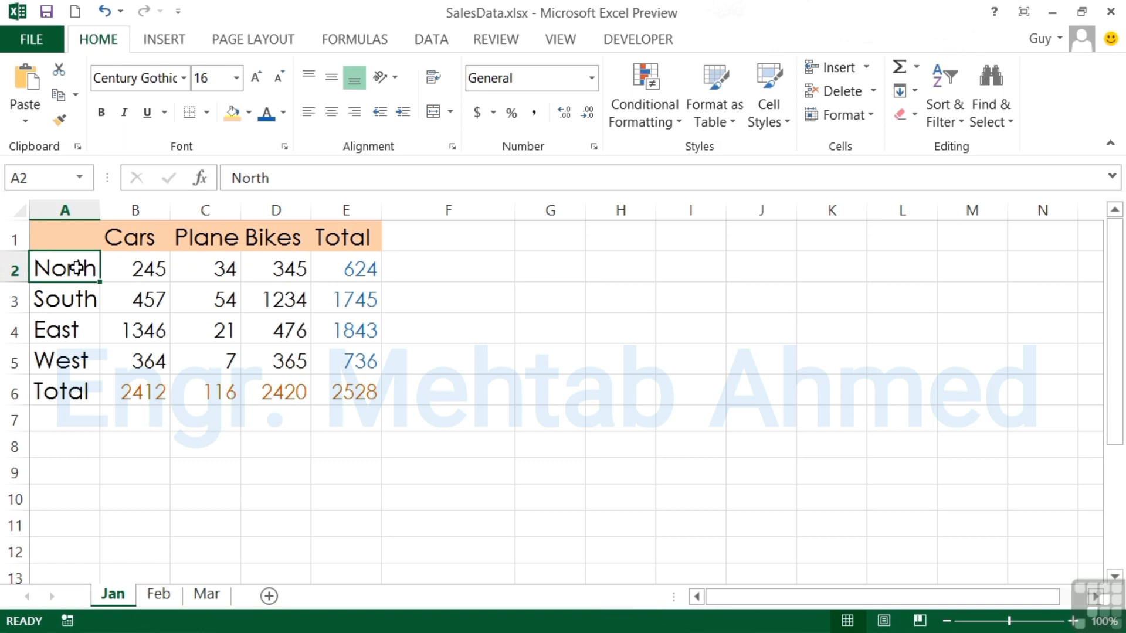
Step: Select the heading row A1:E1 together with the row labels A2:A6
left_click_drag(326, 234, 77, 227)
left_click_drag(81, 269, 72, 392)
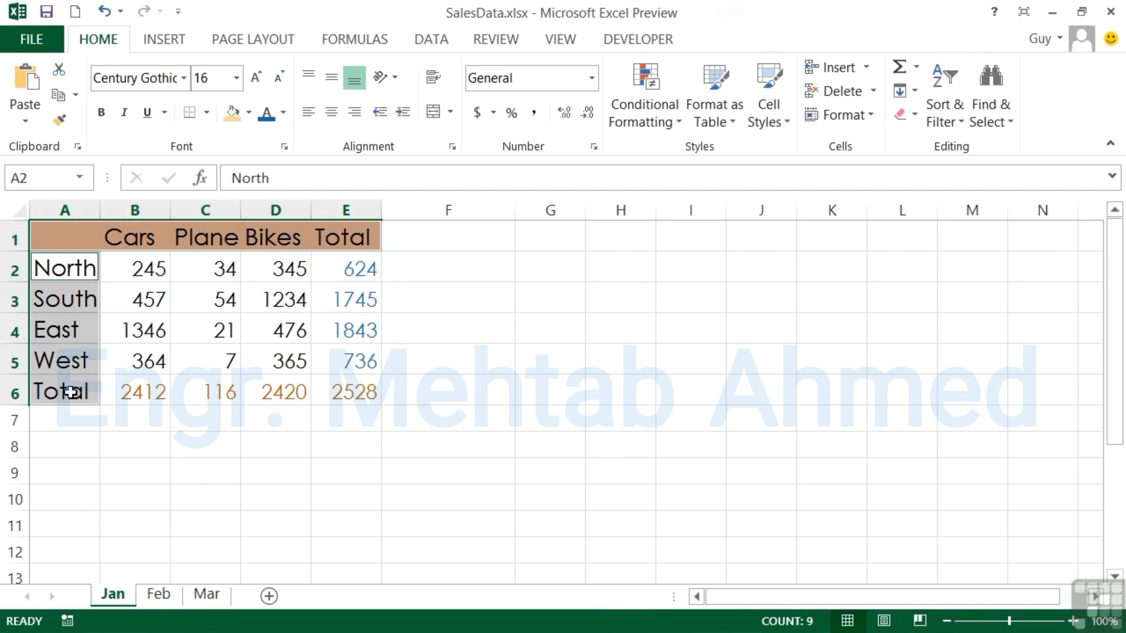
Step: Try bold and italic one at a time on the selected headings and row labels, removing each again
left_click(103, 115)
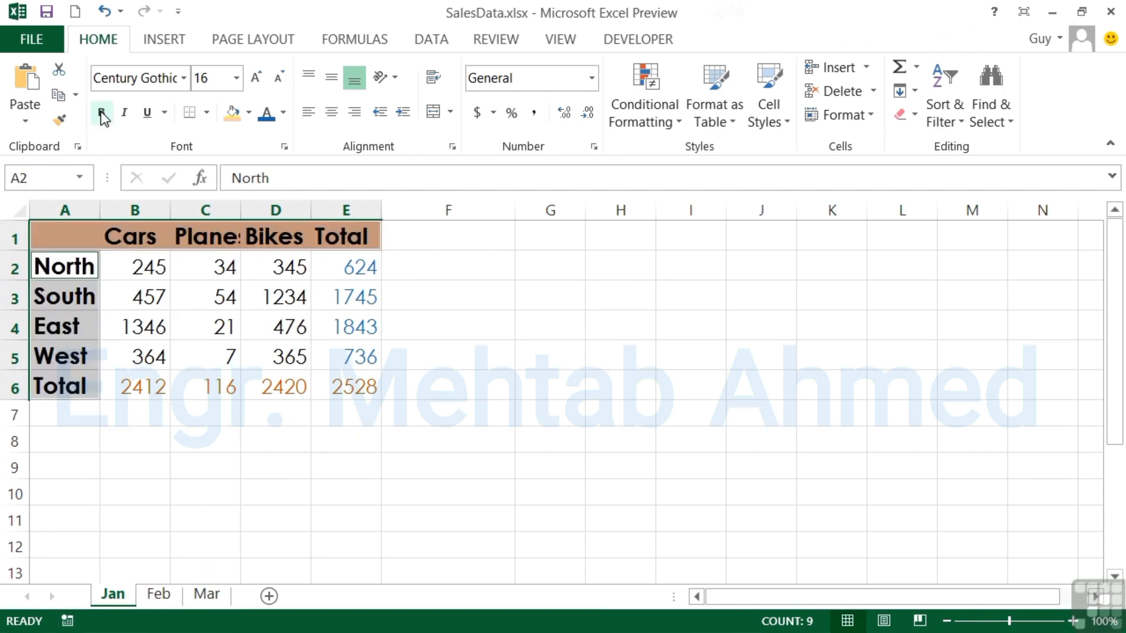
left_click(102, 116)
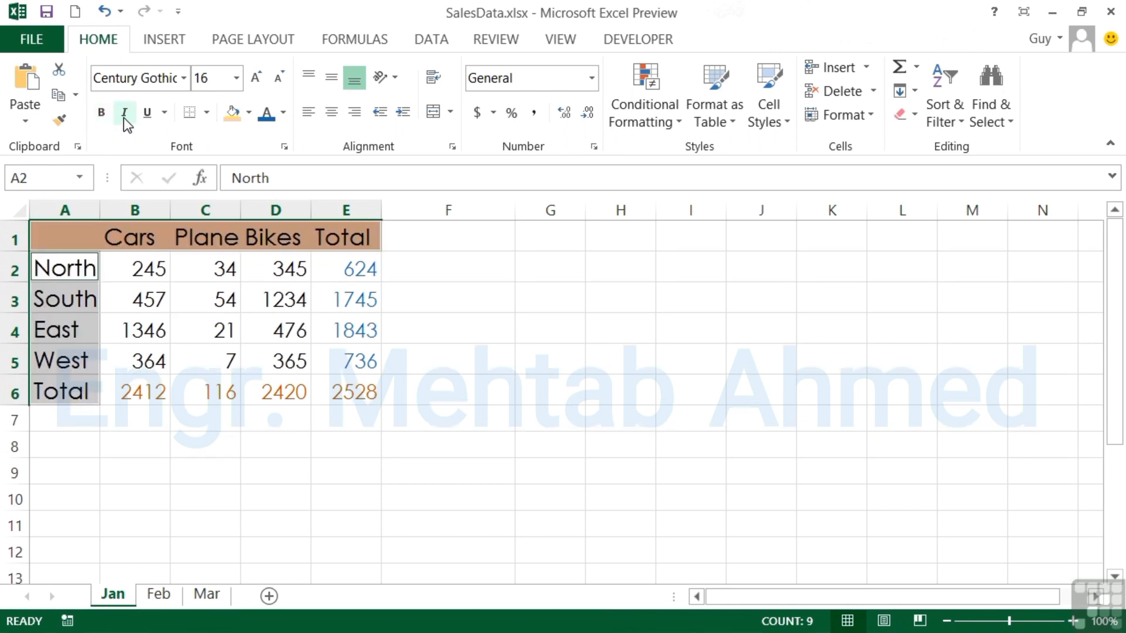
left_click(124, 115)
left_click(124, 114)
key("ctrl+b")
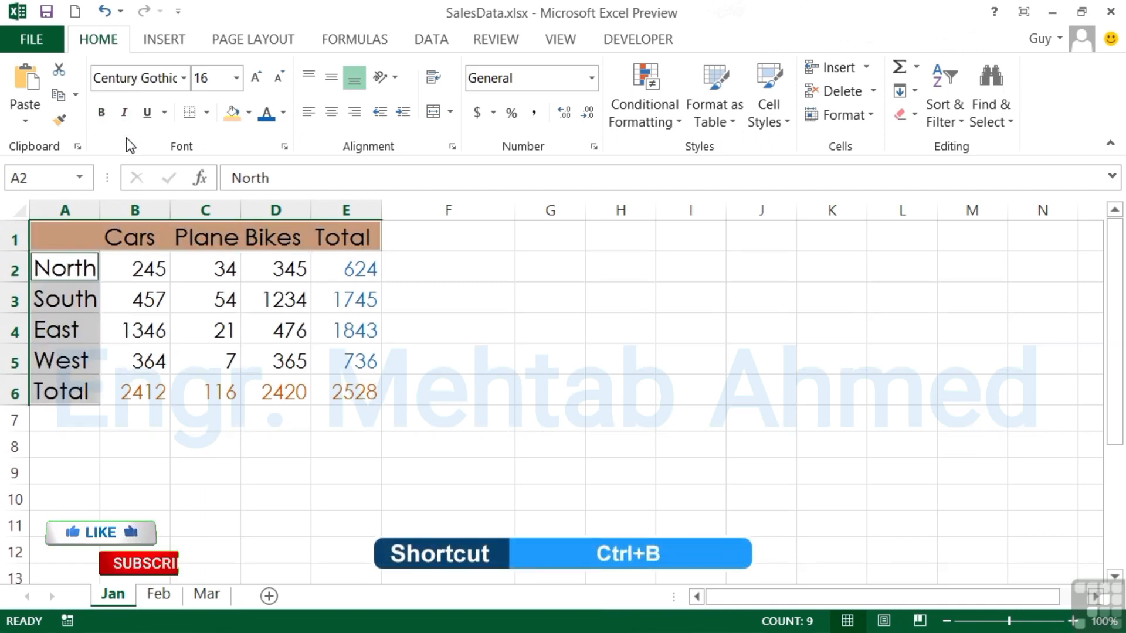
key("ctrl+i")
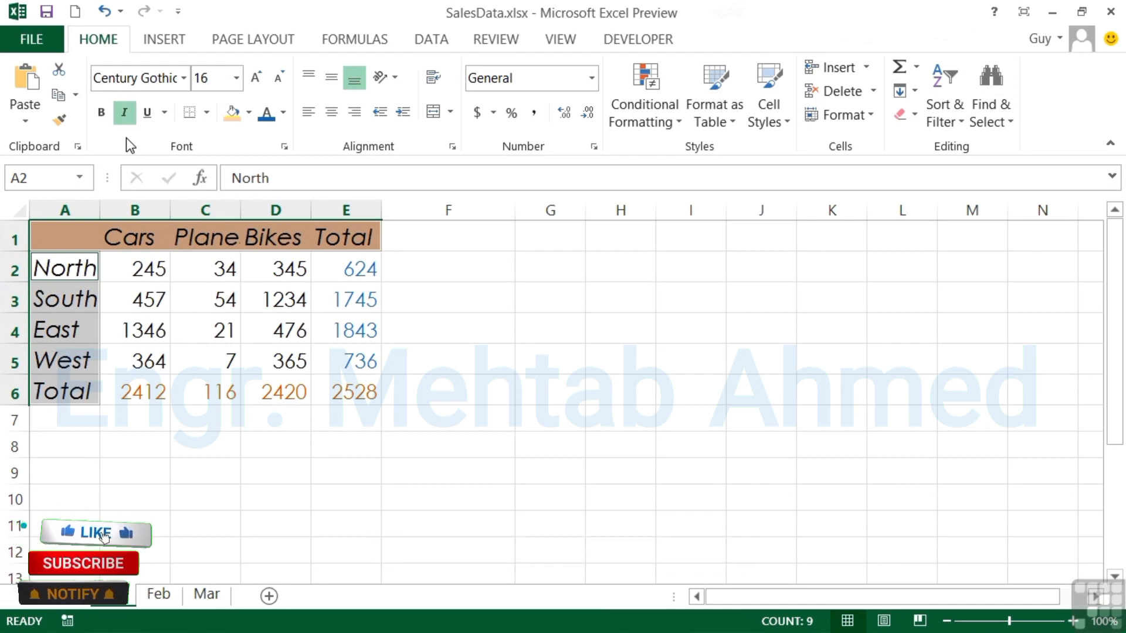
key("ctrl+i")
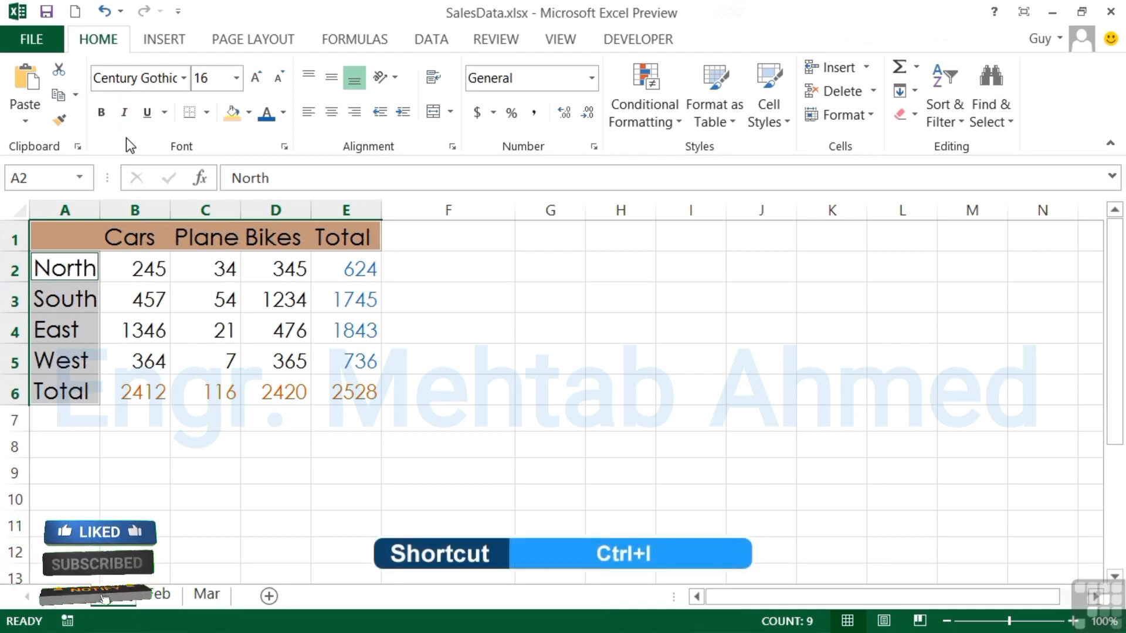
Step: Apply italic and bold together to the selected headings and row labels, and remove both again
key("ctrl+i")
key("ctrl+b")
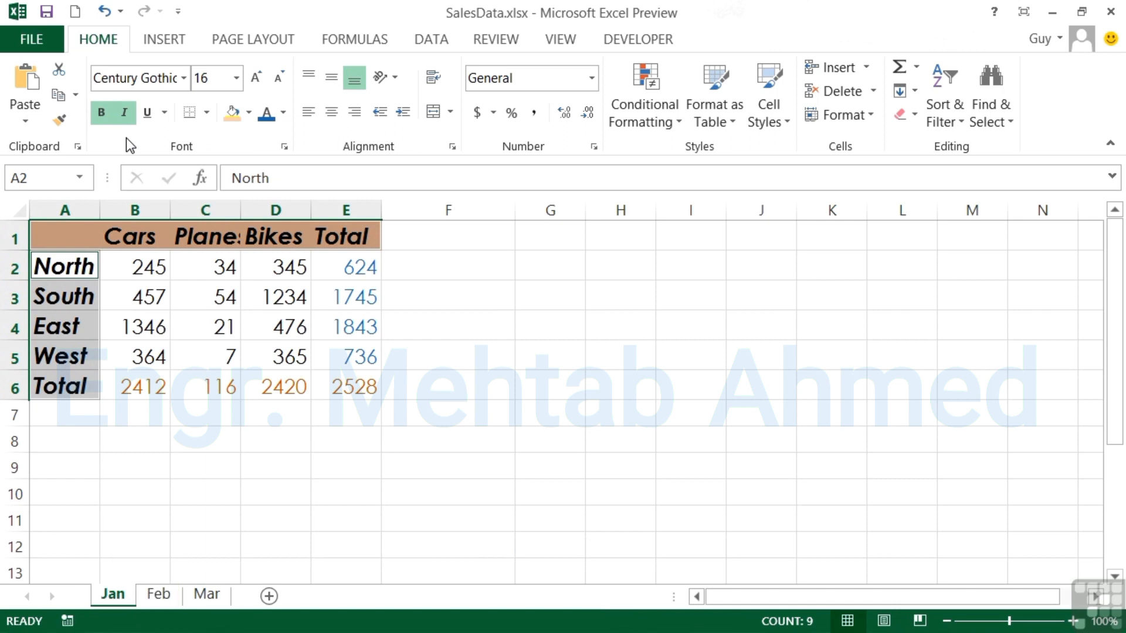
key("ctrl+b")
key("ctrl+i")
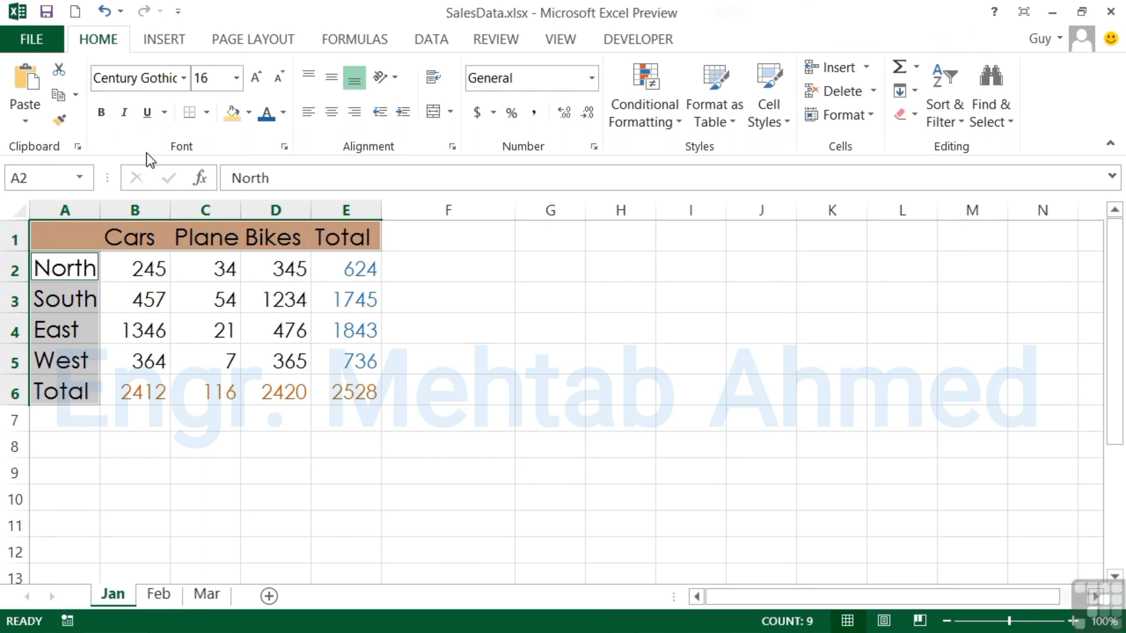
Step: Check the underline options, and apply and remove a single underline on the selected headings and row labels
left_click(163, 118)
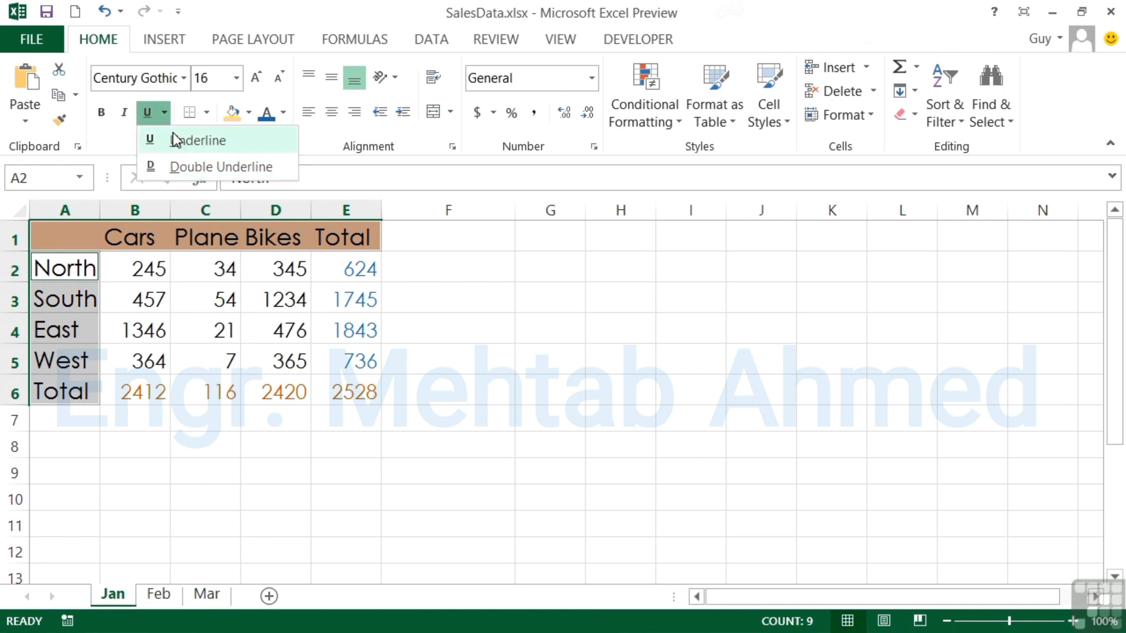
left_click(166, 115)
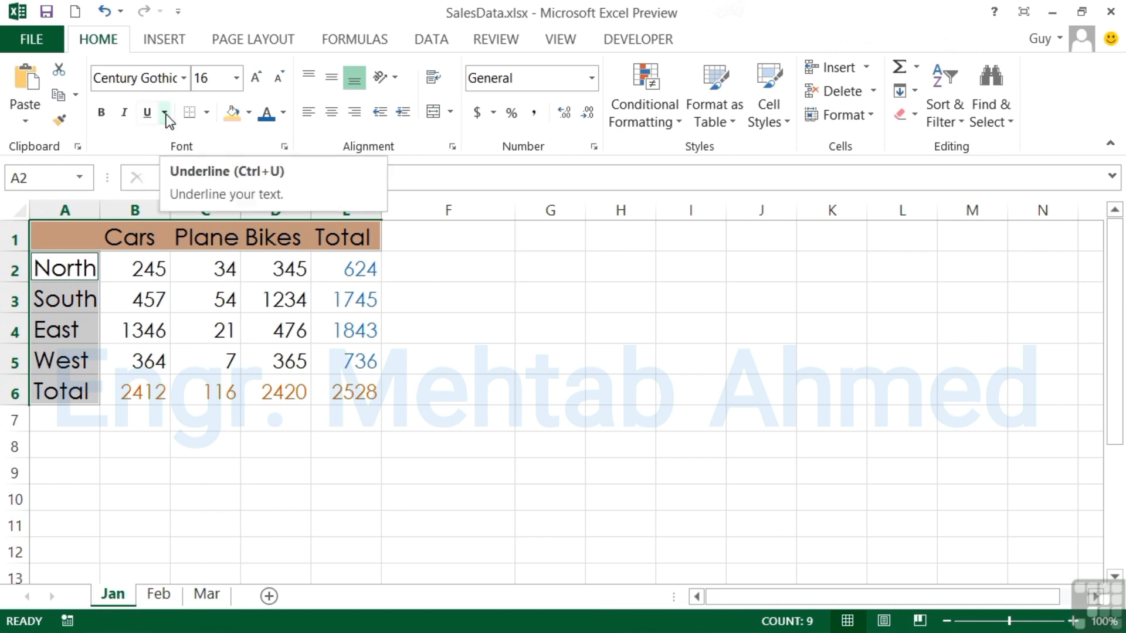
key("ctrl+u")
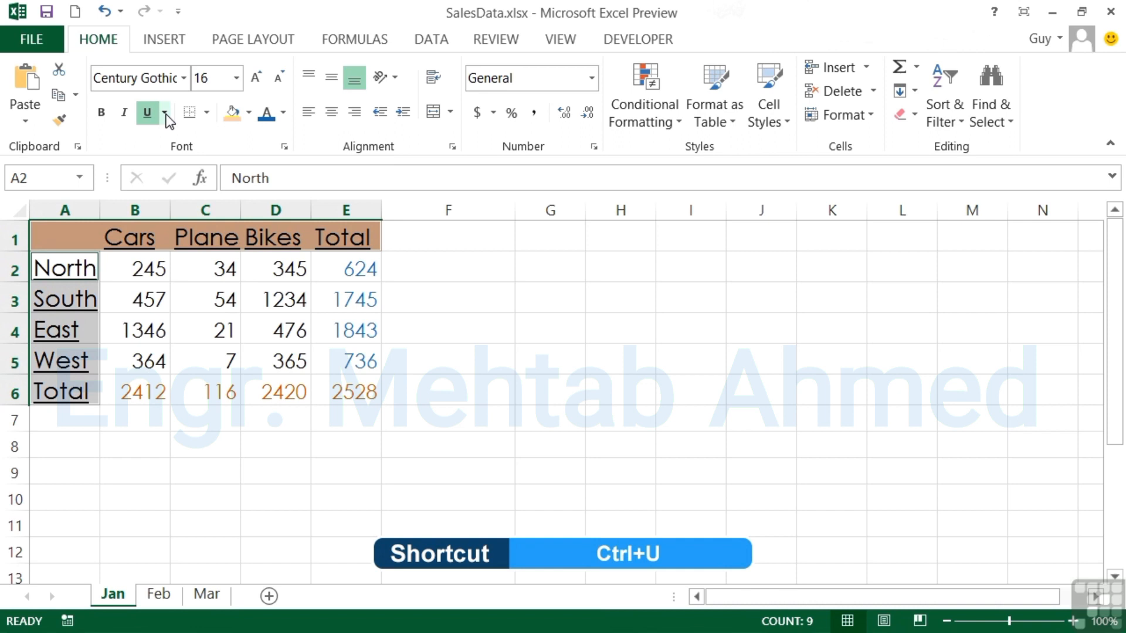
key("ctrl+u")
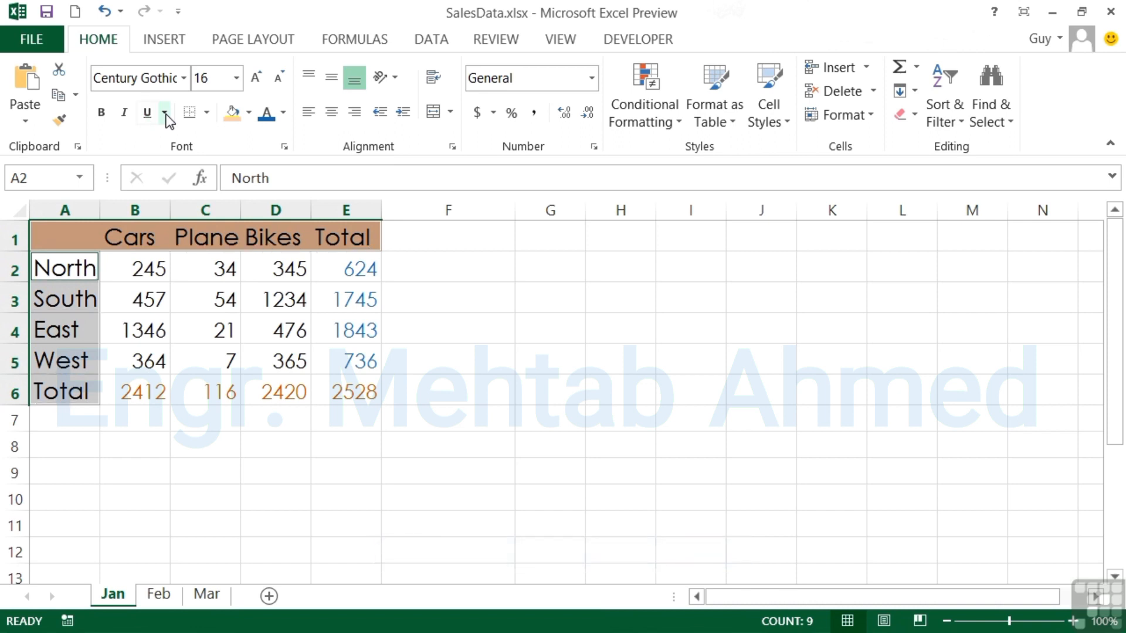
Step: Try a double underline on the selected headings and row labels, switch it to a single underline, and remove the underlining
left_click(165, 112)
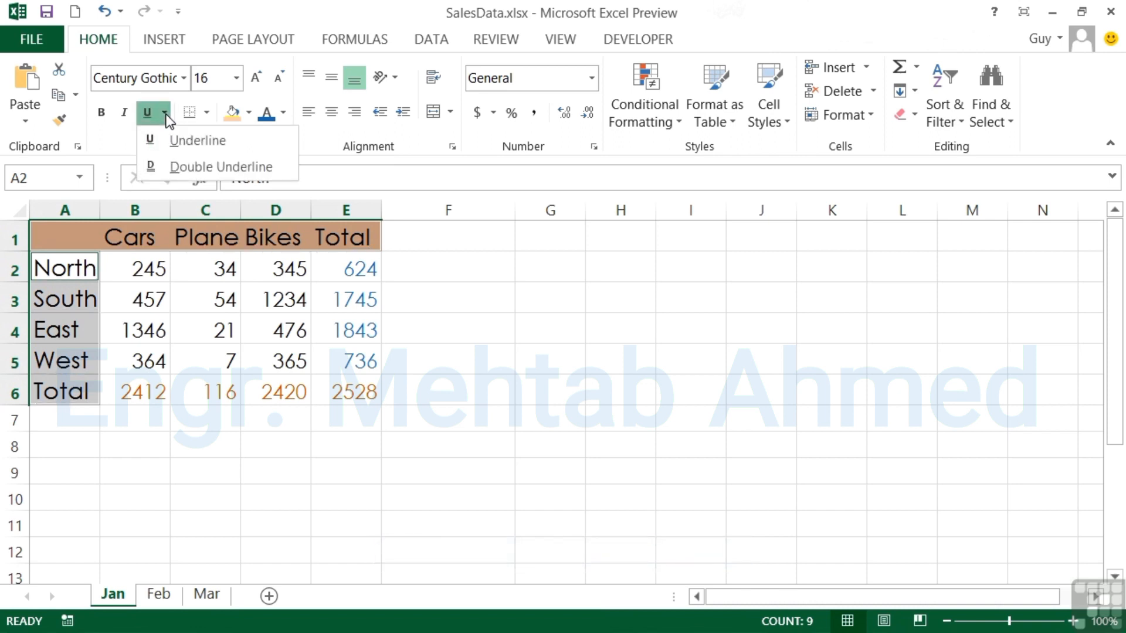
left_click(191, 167)
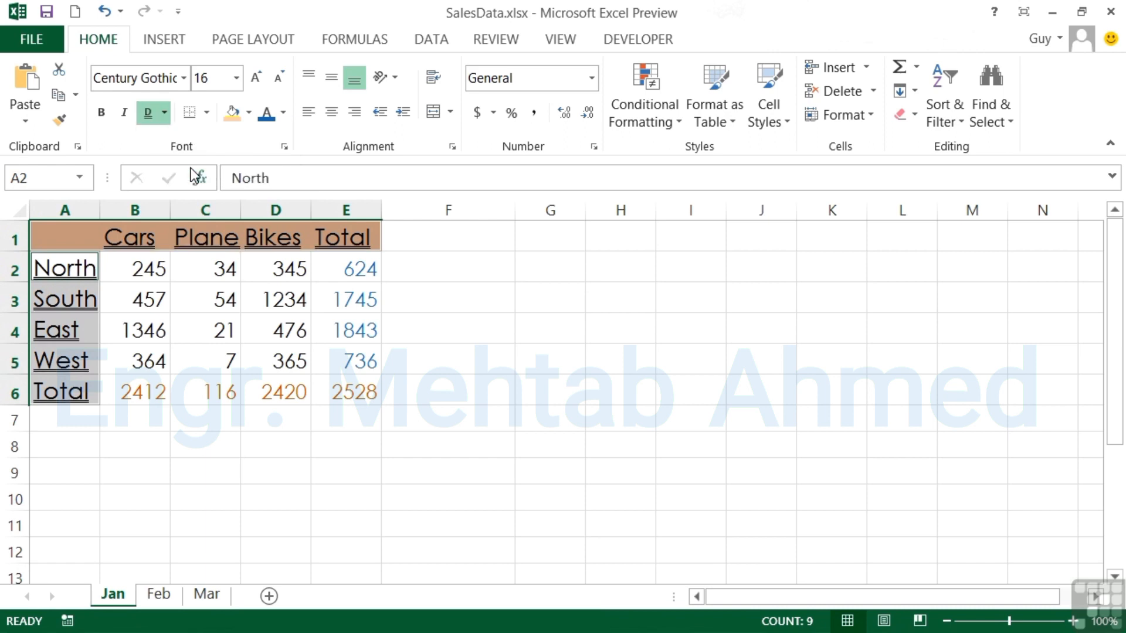
left_click(165, 114)
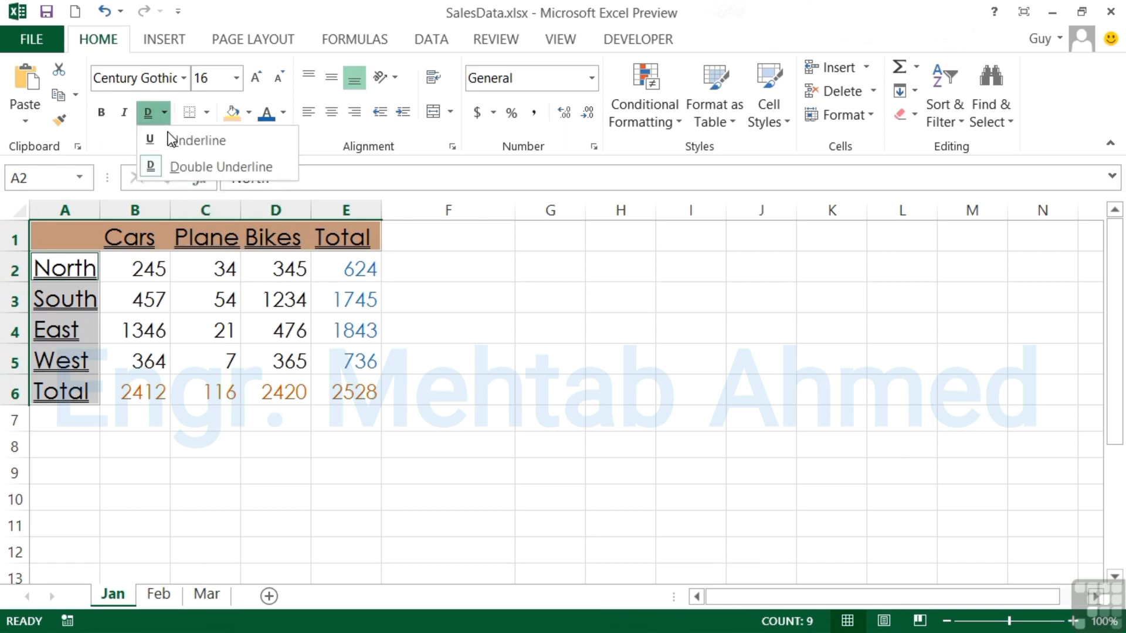
left_click(172, 140)
key("ctrl+u")
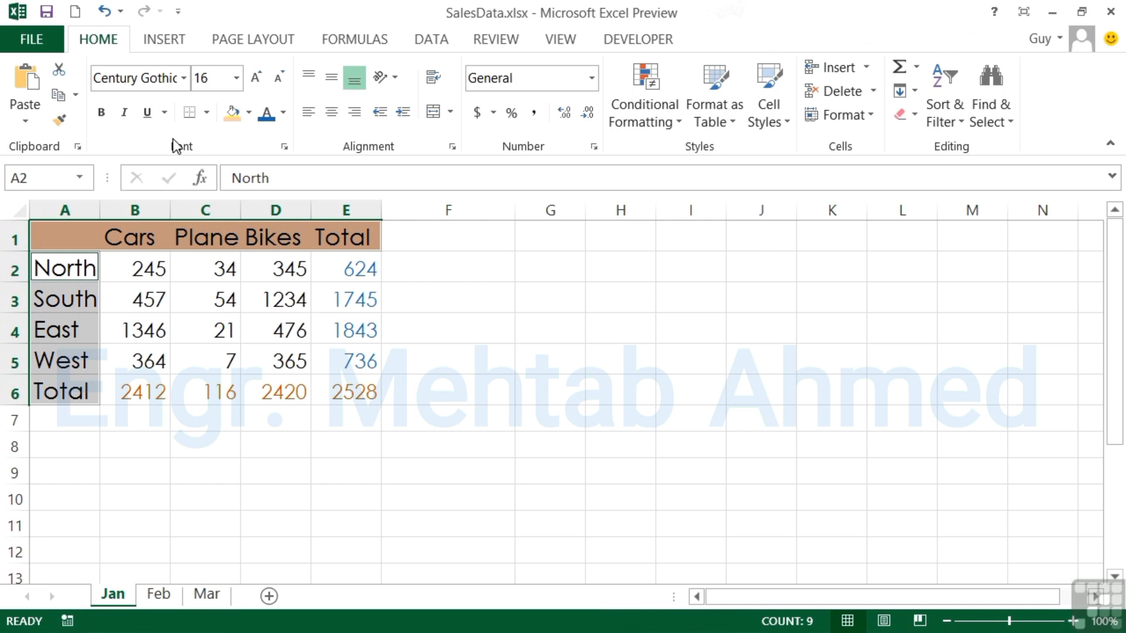
Step: Make the selected headings and row labels bold, and apply a double underline to the bottom totals B6:E6
key("ctrl+b")
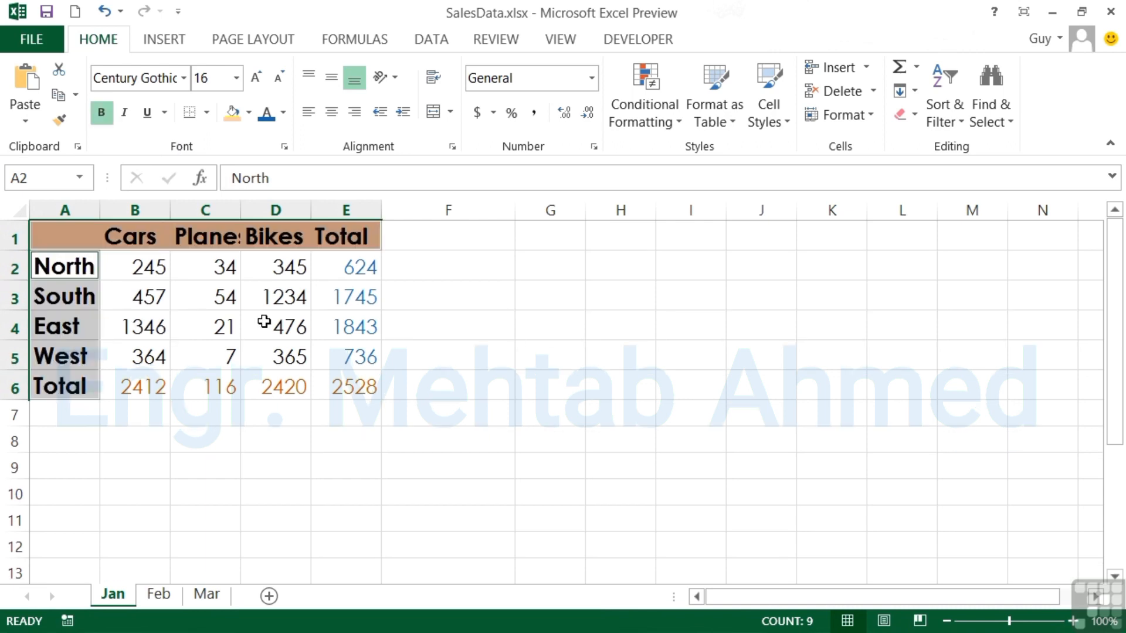
left_click_drag(156, 385, 329, 385)
left_click(164, 112)
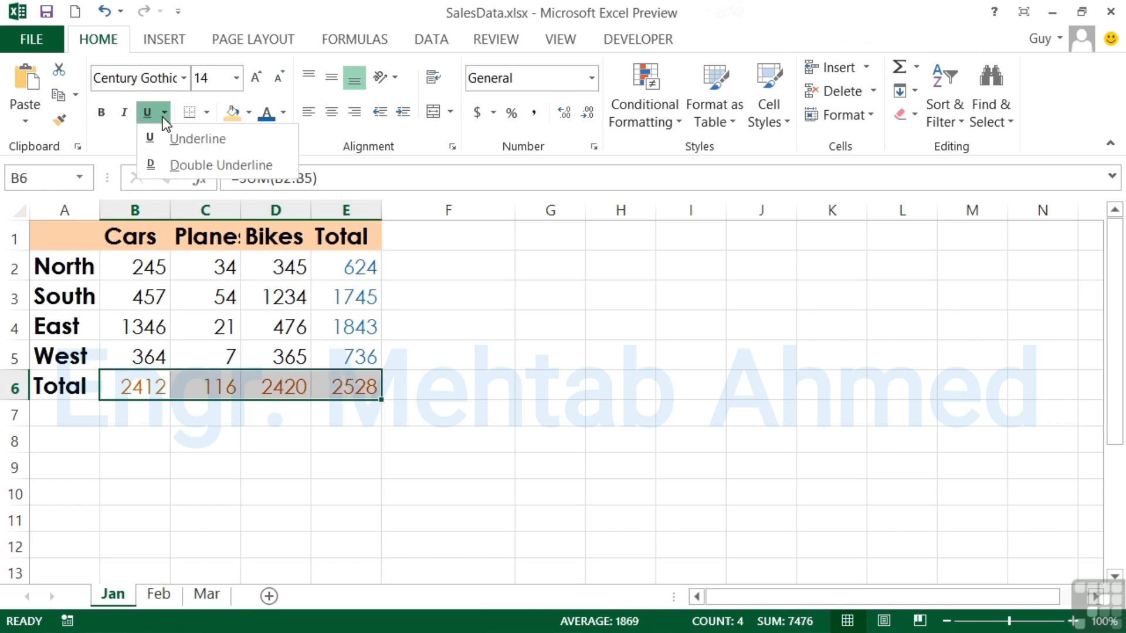
left_click(196, 167)
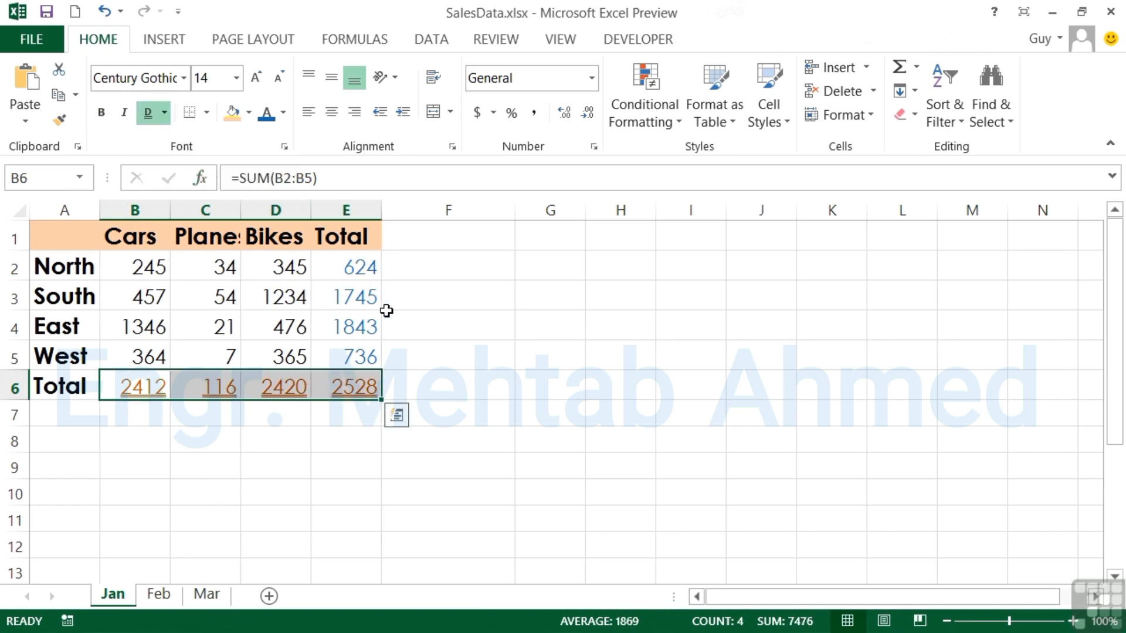
left_click(407, 384)
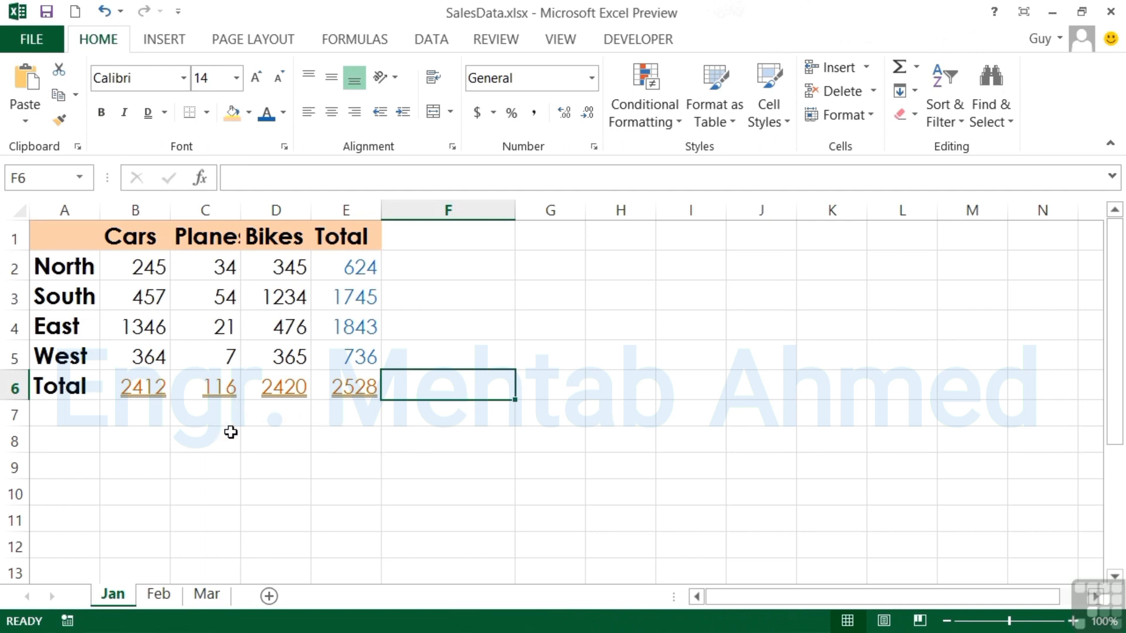